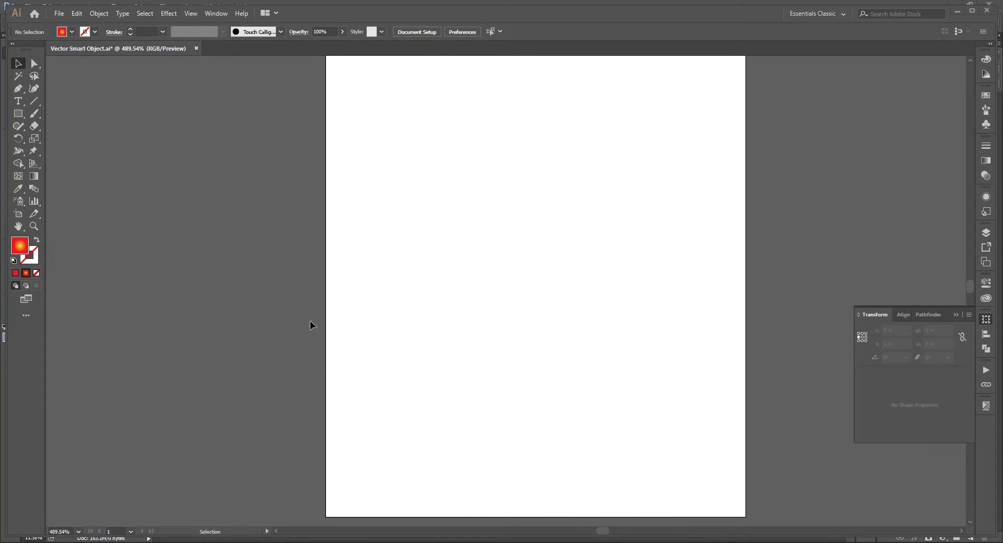
Maximize the application window
{"action": "left_click", "coordinate": [972, 11]}
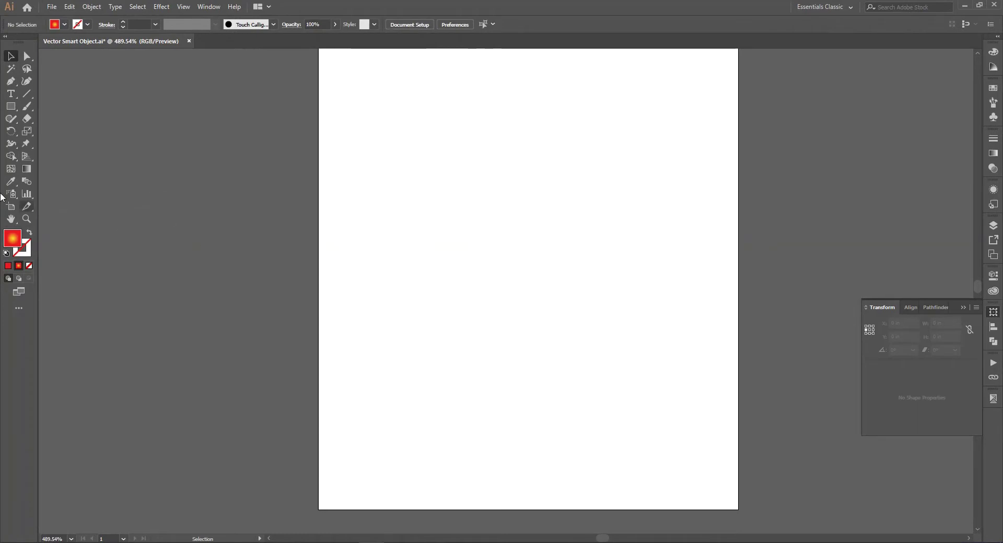
{"action": "left_click_drag", "start_coordinate": [10, 106], "coordinate": [69, 144]}
{"action": "left_click", "coordinate": [516, 256]}
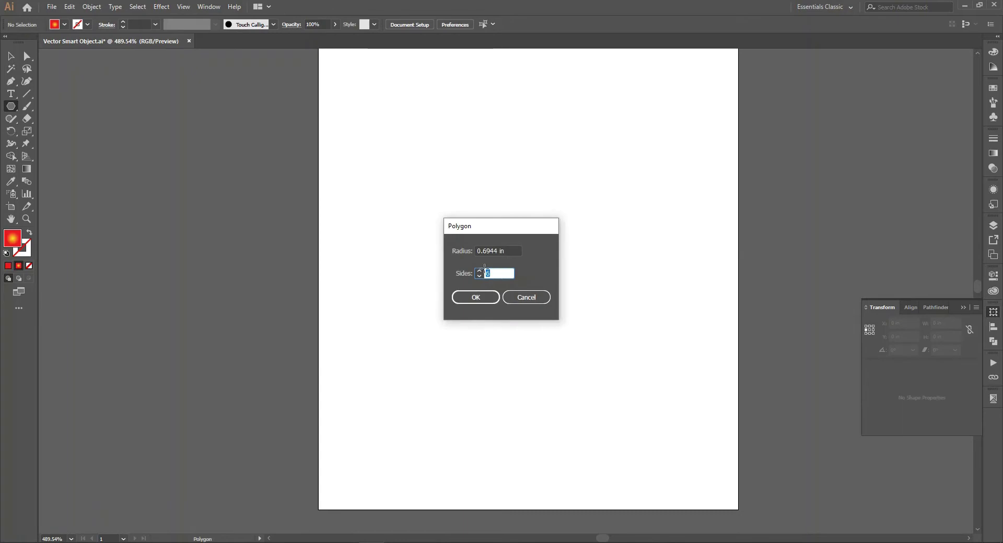
{"action": "key", "text": "Escape"}
Create a 12-point star with radii of 2.8418 in and 1.4209 in over the artboard
{"action": "left_click_drag", "start_coordinate": [11, 108], "coordinate": [69, 156]}
{"action": "left_click", "coordinate": [535, 275]}
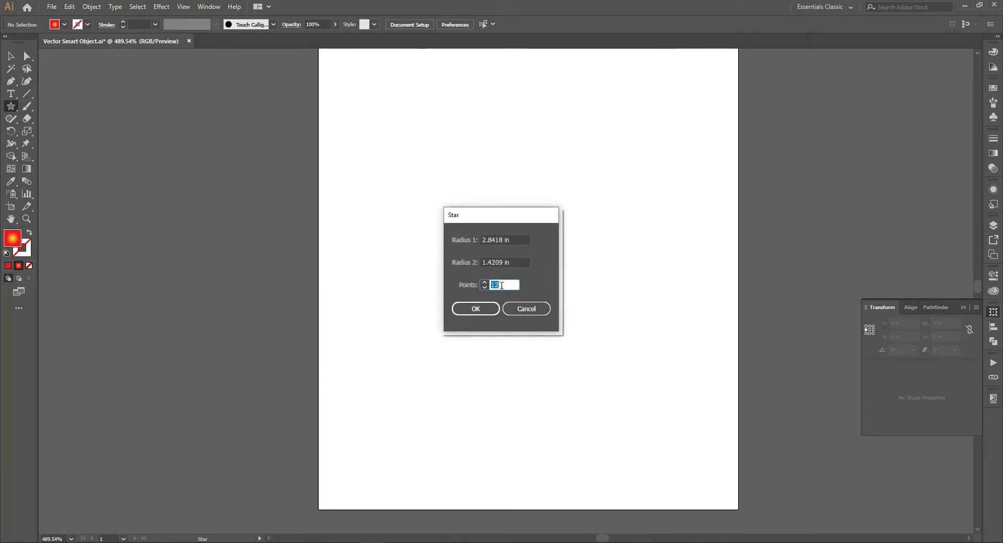
{"action": "left_click", "coordinate": [475, 310]}
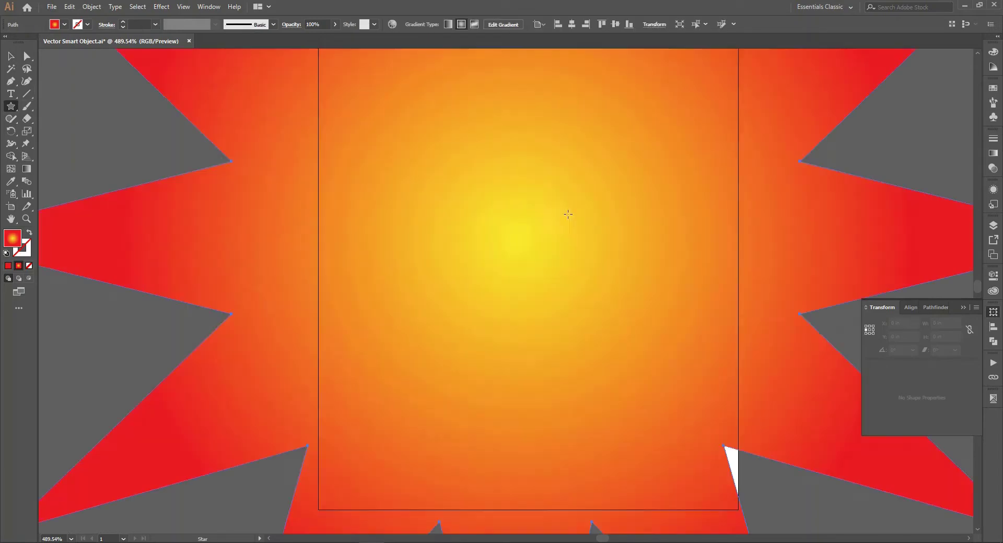
Scale the star down proportionally to about 0.86 in wide and move it higher on the artboard
{"action": "key", "text": "v"}
{"action": "key", "text": "ctrl+minus"}
{"action": "key", "text": "ctrl+minus"}
{"action": "key", "text": "ctrl+minus"}
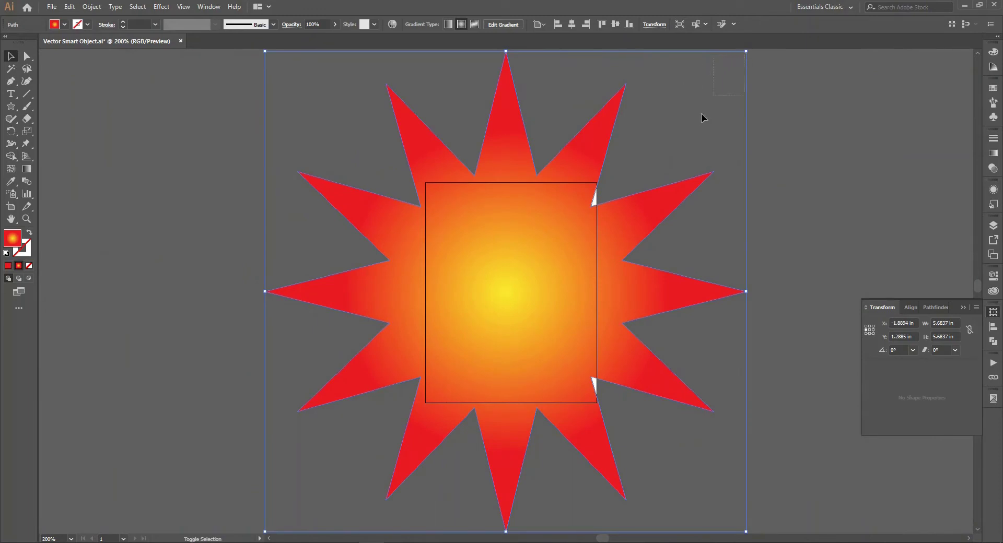
{"action": "left_click_drag", "start_coordinate": [746, 51], "coordinate": [551, 253]}
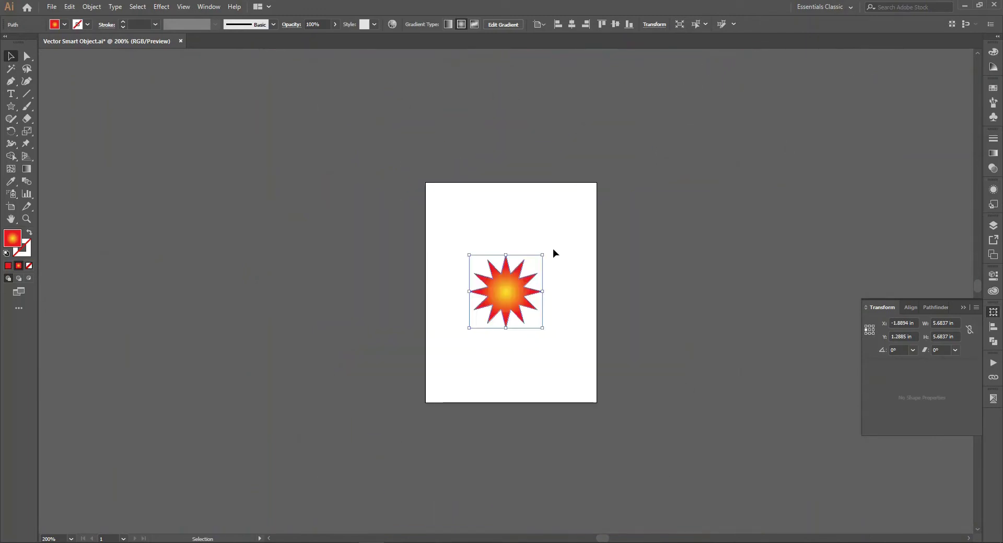
{"action": "left_click", "coordinate": [553, 253]}
{"action": "scroll", "coordinate": [617, 428], "scroll_direction": "up", "scroll_amount": 3}
{"action": "left_click_drag", "start_coordinate": [468, 291], "coordinate": [463, 239]}
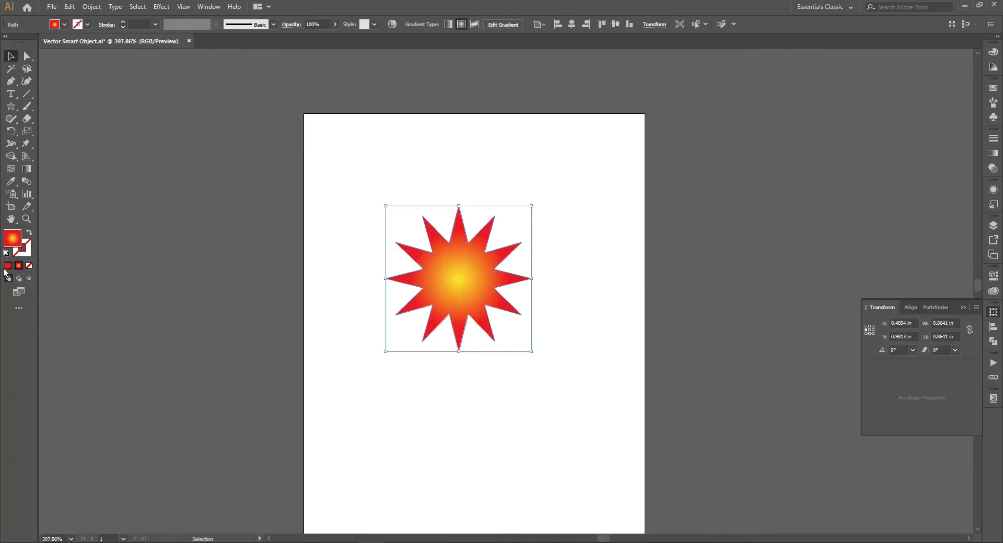
Change the star's fill to solid red and move it into the upper-left area of the artboard
{"action": "left_click", "coordinate": [8, 265]}
{"action": "left_click", "coordinate": [444, 182]}
{"action": "left_click_drag", "start_coordinate": [447, 256], "coordinate": [365, 157]}
{"action": "left_click", "coordinate": [364, 153]}
{"action": "left_click", "coordinate": [427, 243]}
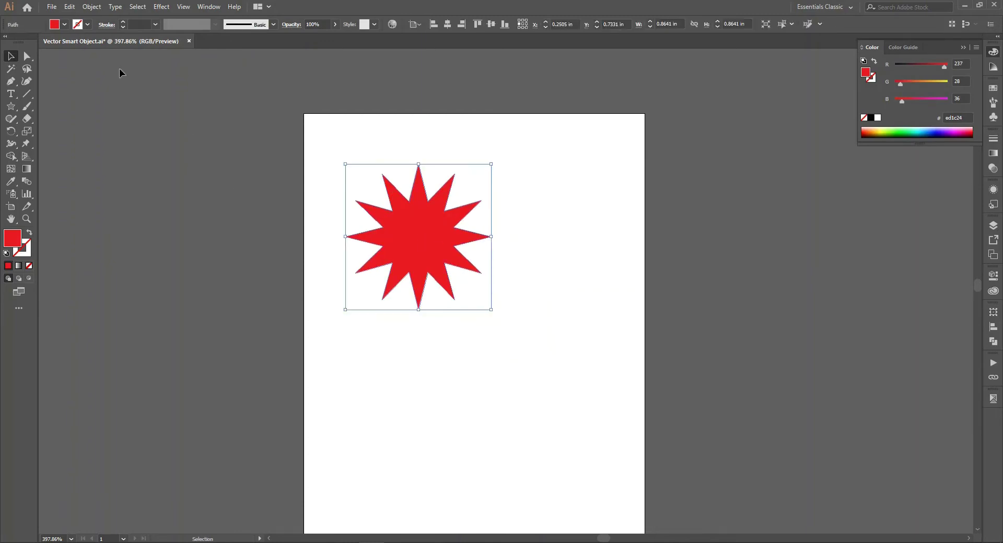
Apply a Pucker & Bloat effect of 40% to the star to form flower petals
{"action": "left_click", "coordinate": [158, 7]}
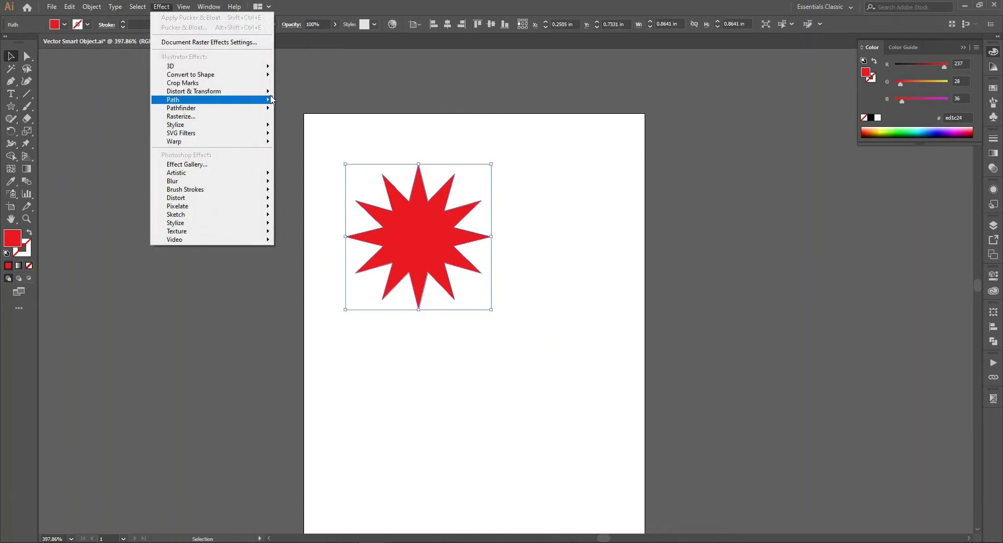
{"action": "mouse_move", "coordinate": [235, 91]}
{"action": "left_click", "coordinate": [309, 104]}
{"action": "left_click", "coordinate": [432, 290]}
{"action": "left_click_drag", "start_coordinate": [489, 261], "coordinate": [496, 263]}
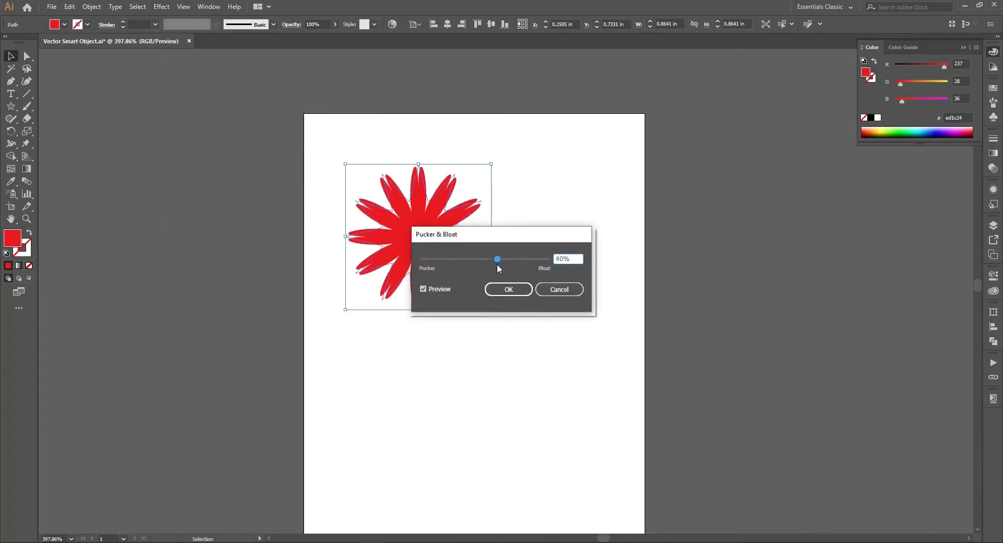
{"action": "left_click", "coordinate": [505, 290]}
{"action": "left_click", "coordinate": [512, 236]}
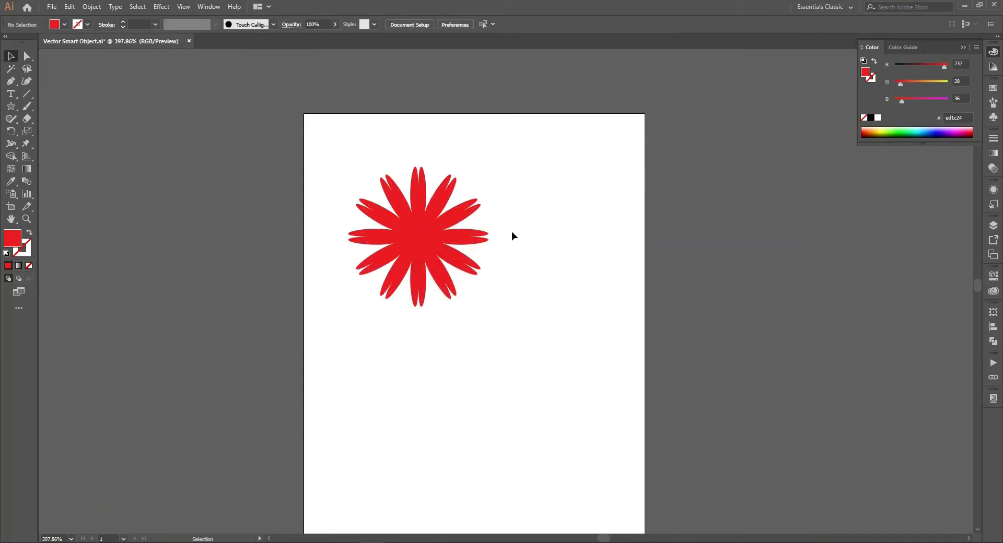
Apply a white-to-black gradient fill to the flower and open the black end stop's color settings
{"action": "left_click_drag", "start_coordinate": [523, 186], "coordinate": [372, 274]}
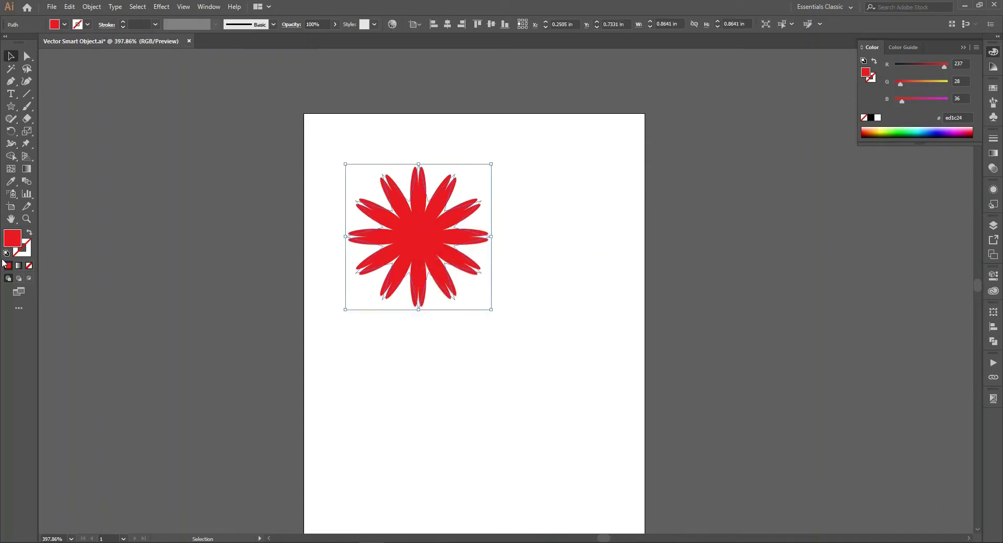
{"action": "left_click", "coordinate": [18, 265]}
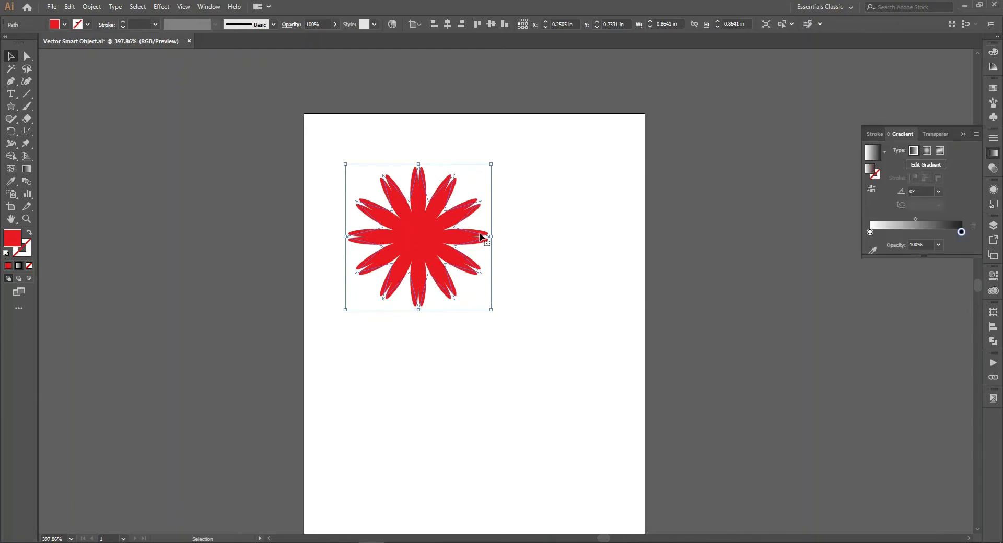
{"action": "double_click", "coordinate": [962, 232]}
{"action": "left_click", "coordinate": [827, 287]}
{"action": "left_click", "coordinate": [827, 268]}
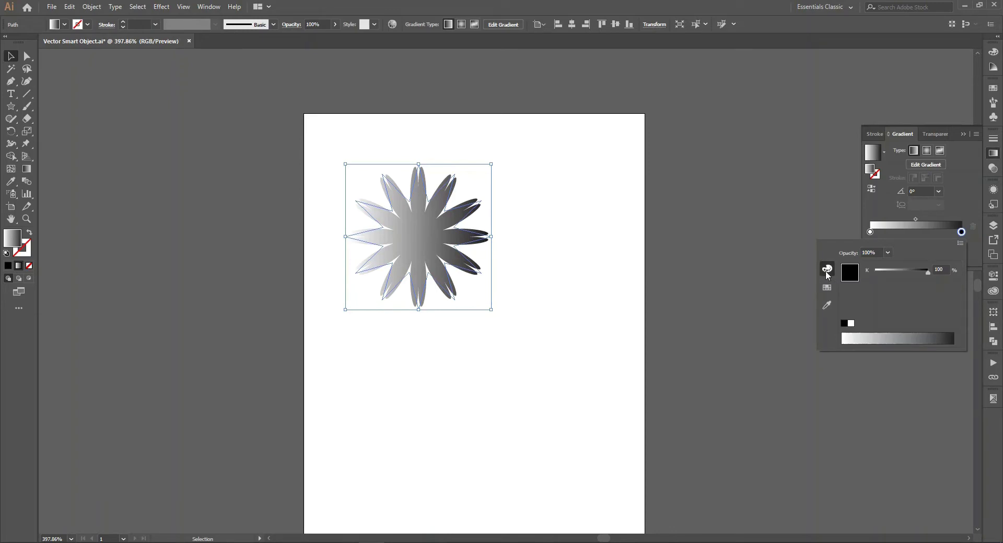
Switch the black gradient stop's color mode to RGB and set it to red 255, green 83, blue 0
{"action": "left_click", "coordinate": [960, 243]}
{"action": "left_click", "coordinate": [915, 281]}
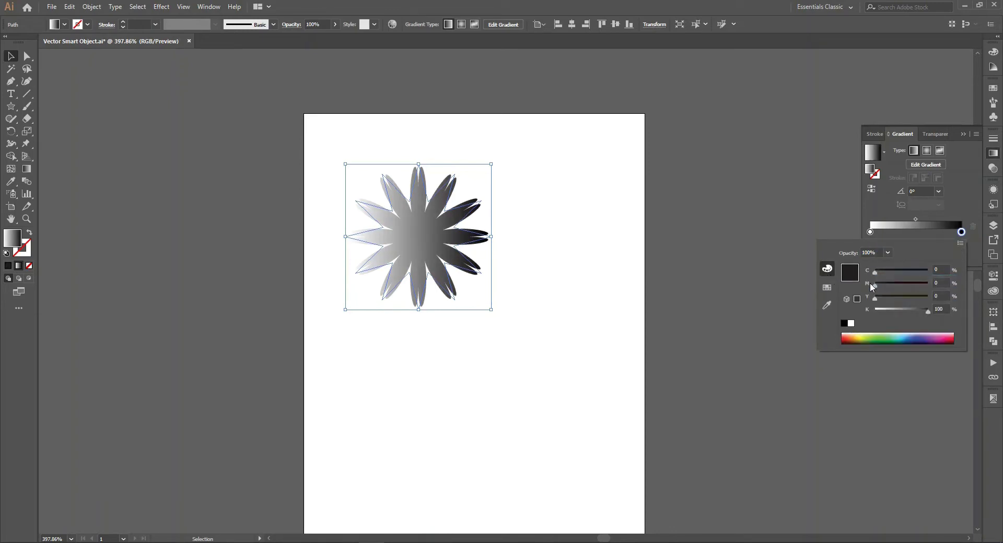
{"action": "left_click", "coordinate": [960, 243]}
{"action": "left_click", "coordinate": [914, 268]}
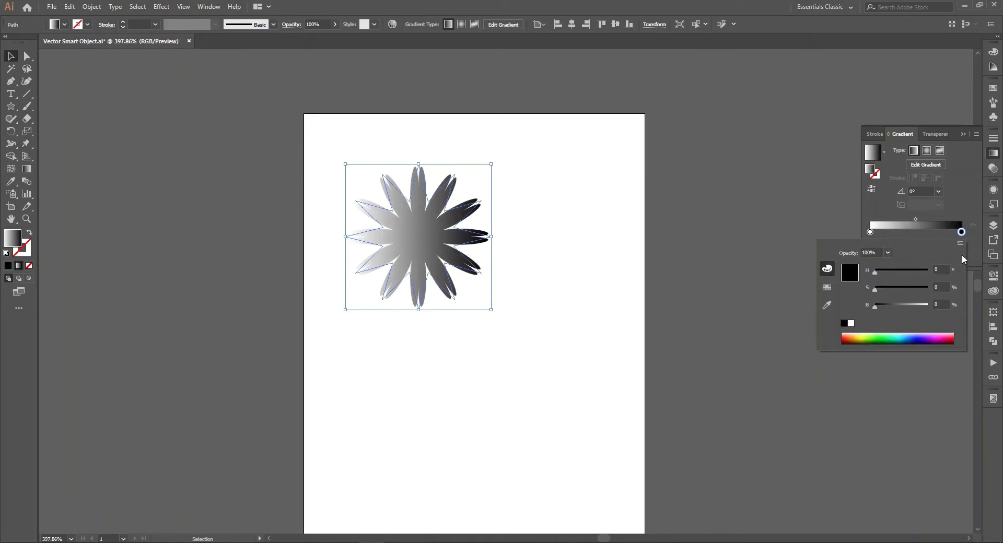
{"action": "left_click", "coordinate": [962, 243]}
{"action": "left_click", "coordinate": [904, 257]}
{"action": "left_click_drag", "start_coordinate": [879, 271], "coordinate": [929, 271]}
{"action": "mouse_move", "coordinate": [874, 290]}
{"action": "left_mouse_down"}
{"action": "mouse_move", "coordinate": [898, 289]}
{"action": "mouse_move", "coordinate": [890, 290]}
{"action": "left_mouse_up"}
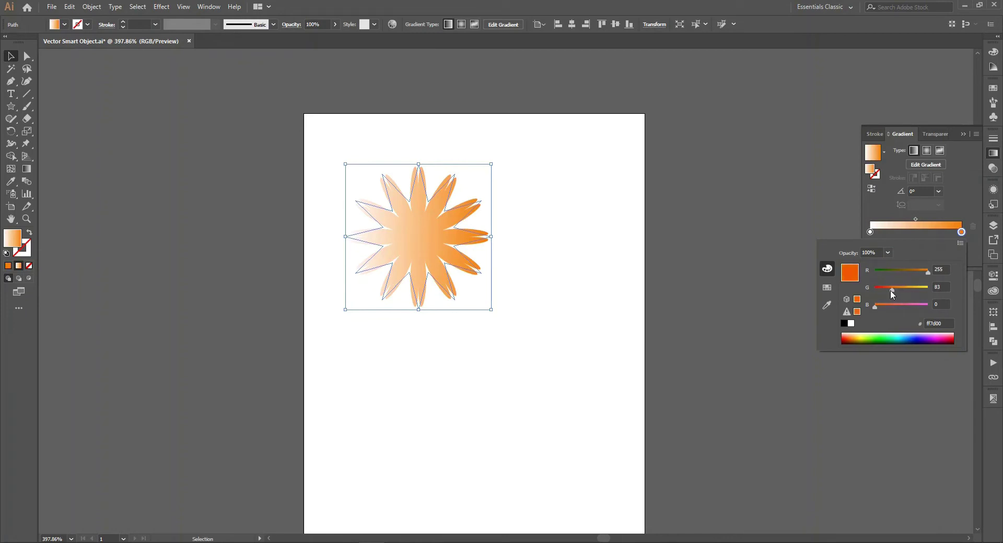
{"action": "left_click", "coordinate": [944, 217]}
Switch the white gradient stop to RGB and set its color to the dark red-orange d43500
{"action": "double_click", "coordinate": [870, 233]}
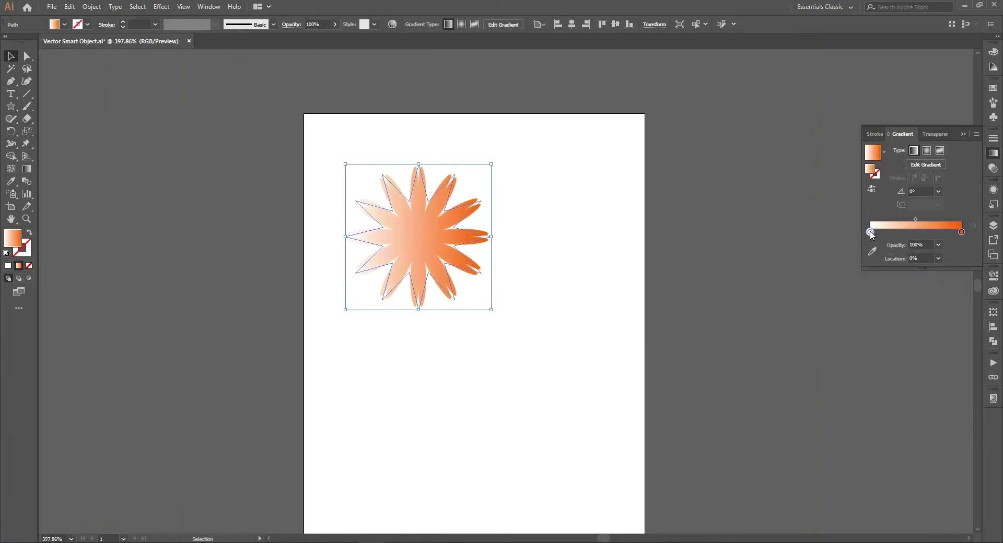
{"action": "left_click", "coordinate": [960, 244]}
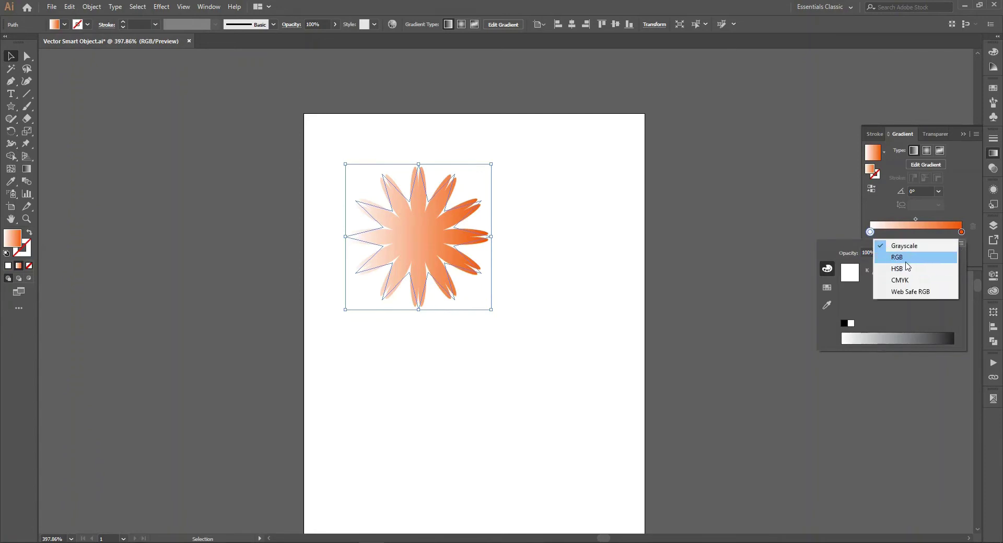
{"action": "left_click", "coordinate": [911, 258]}
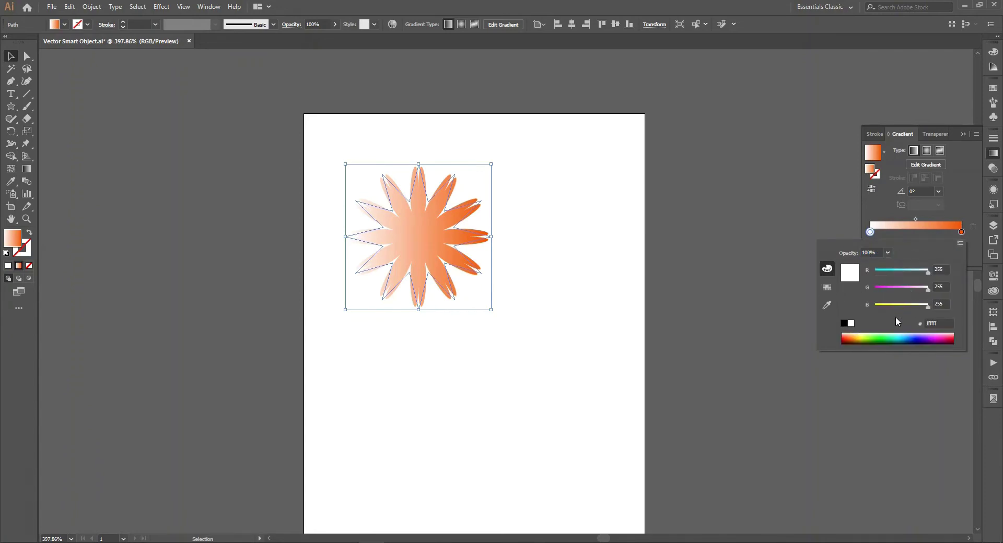
{"action": "left_click", "coordinate": [847, 338]}
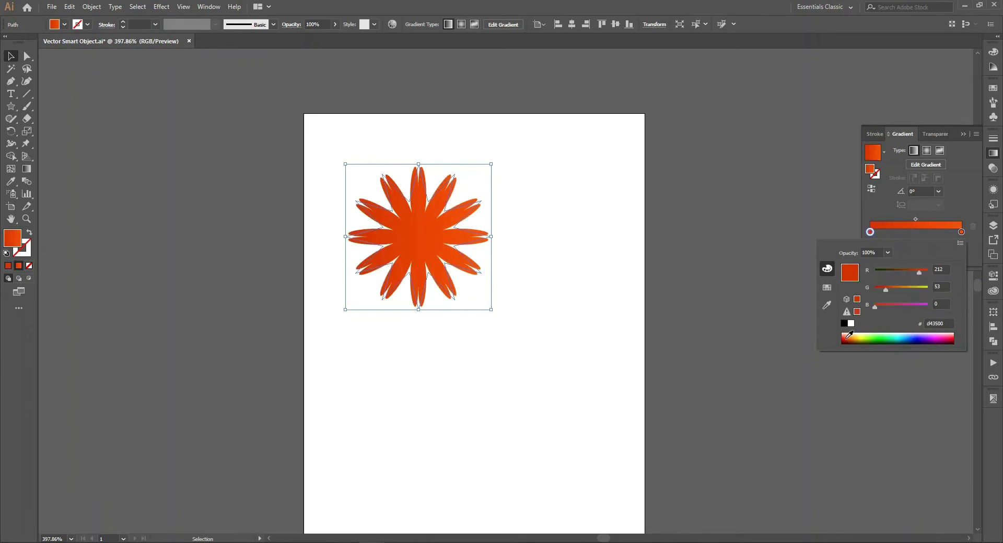
Lighten the gradient's end stop to orange by raising its green value to 136
{"action": "left_click", "coordinate": [962, 232]}
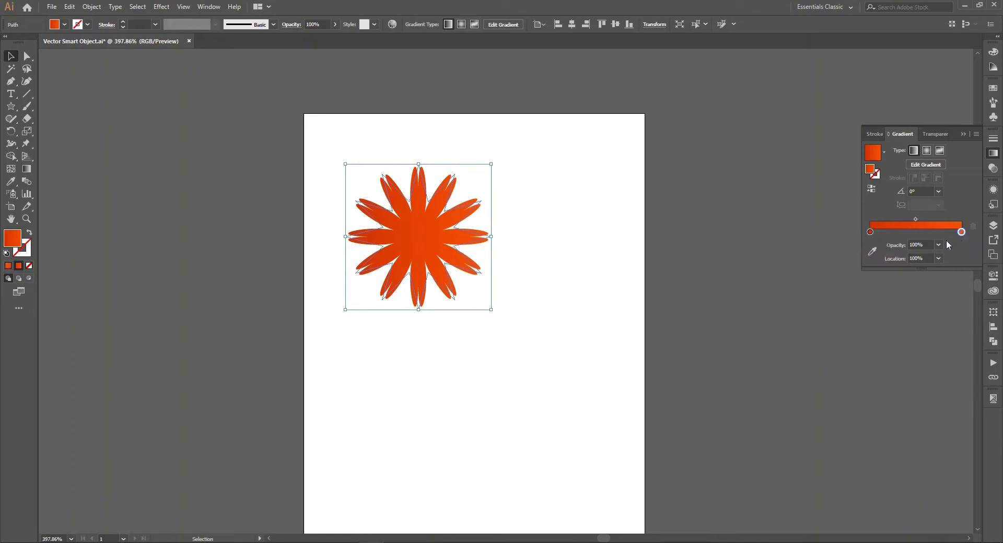
{"action": "double_click", "coordinate": [960, 233]}
{"action": "left_click_drag", "start_coordinate": [891, 290], "coordinate": [902, 289]}
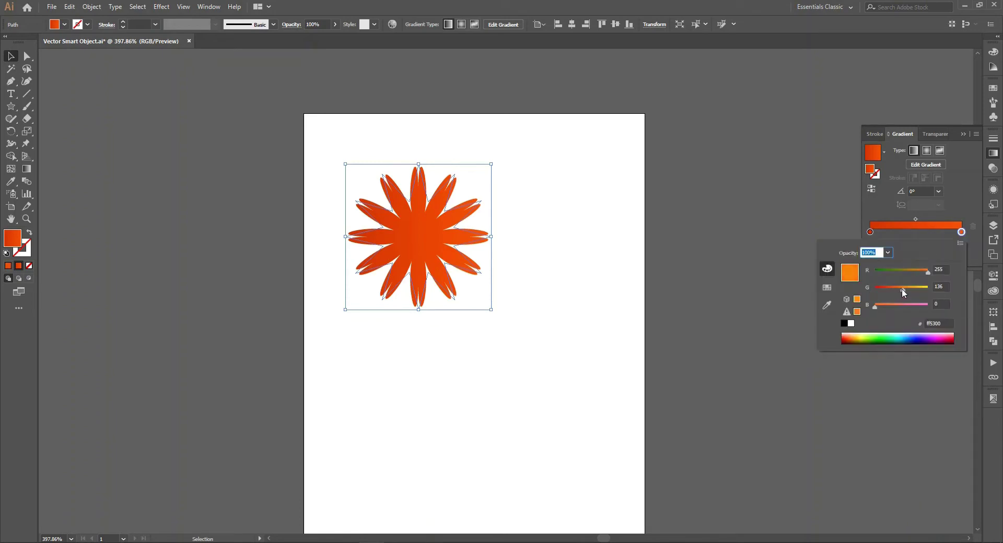
{"action": "left_click", "coordinate": [948, 204]}
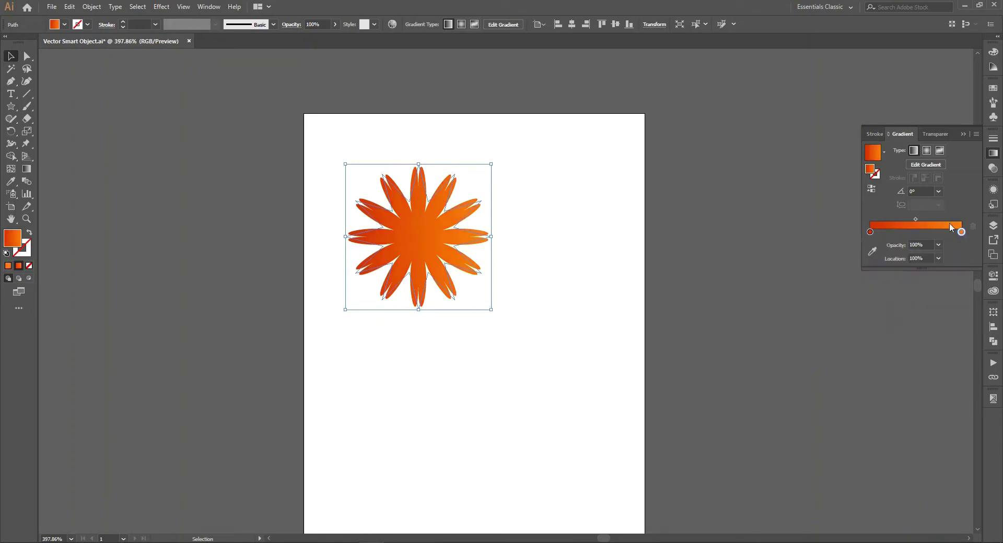
Make the flower's gradient radial and move its orange stop to about 57% location
{"action": "left_click", "coordinate": [925, 152]}
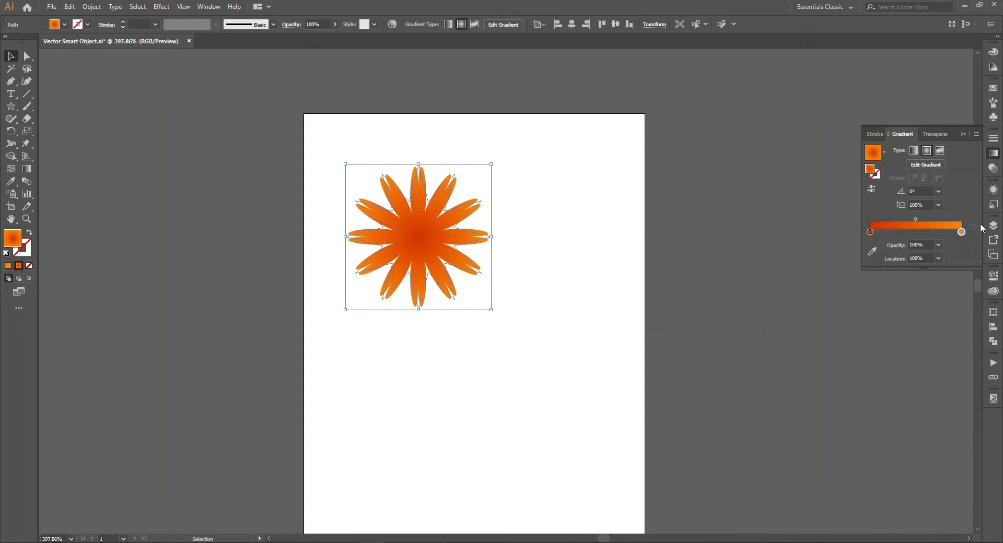
{"action": "left_click_drag", "start_coordinate": [961, 232], "coordinate": [923, 236]}
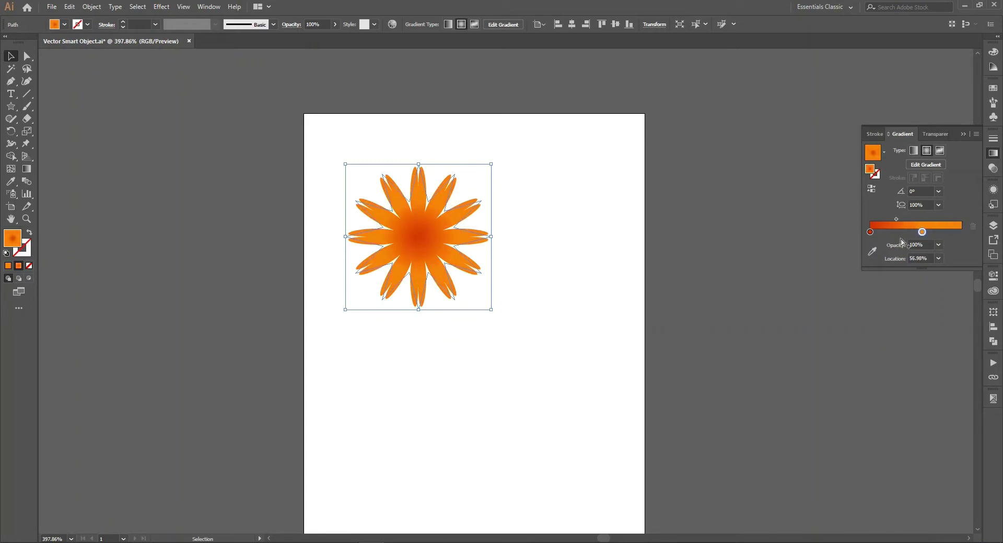
{"action": "left_click", "coordinate": [488, 361]}
Draw a narrow vertical ellipse about 0.12 by 1.16 in beside the flower and fill it bright green, 2aff17
{"action": "key", "text": "l"}
{"action": "left_click_drag", "start_coordinate": [518, 232], "coordinate": [540, 427]}
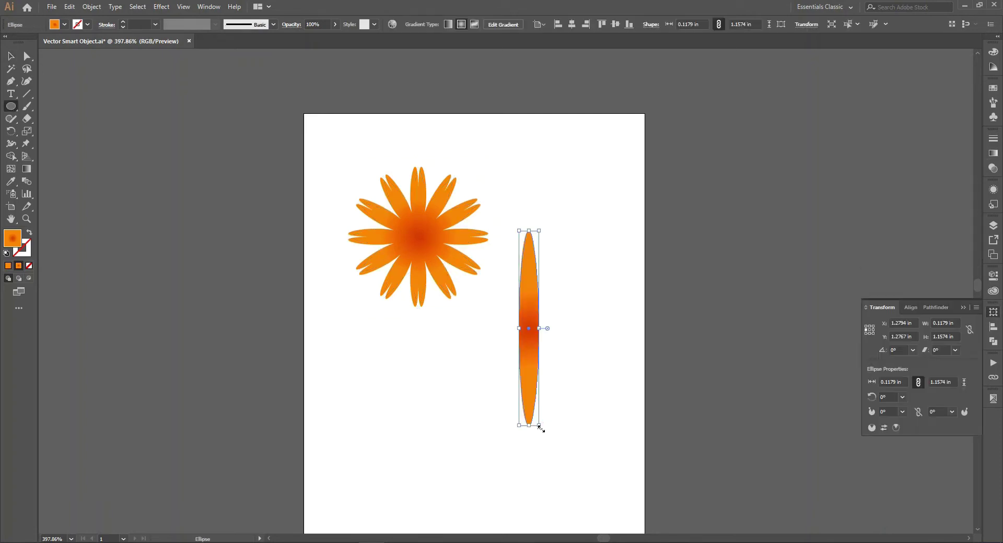
{"action": "key", "text": "v"}
{"action": "left_click", "coordinate": [7, 266]}
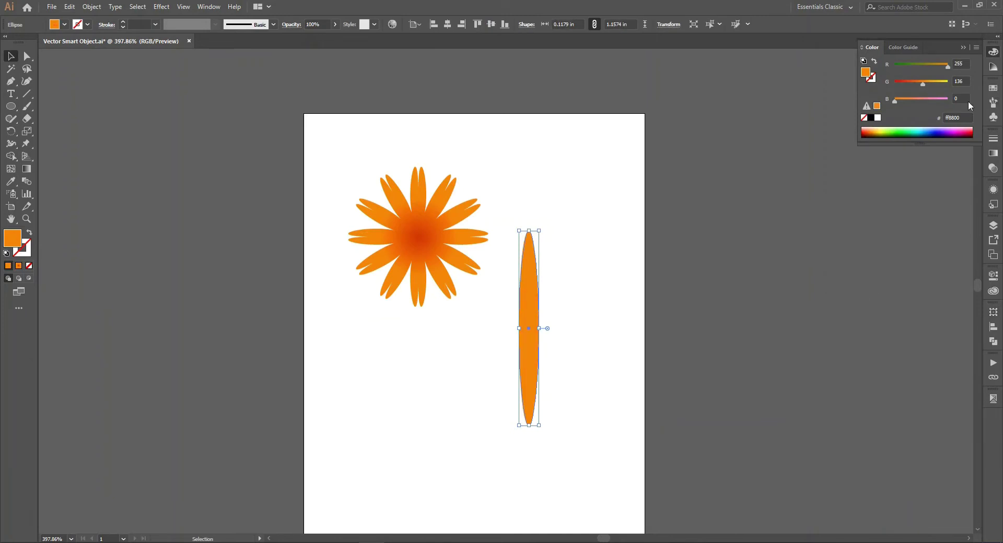
{"action": "left_click", "coordinate": [895, 132]}
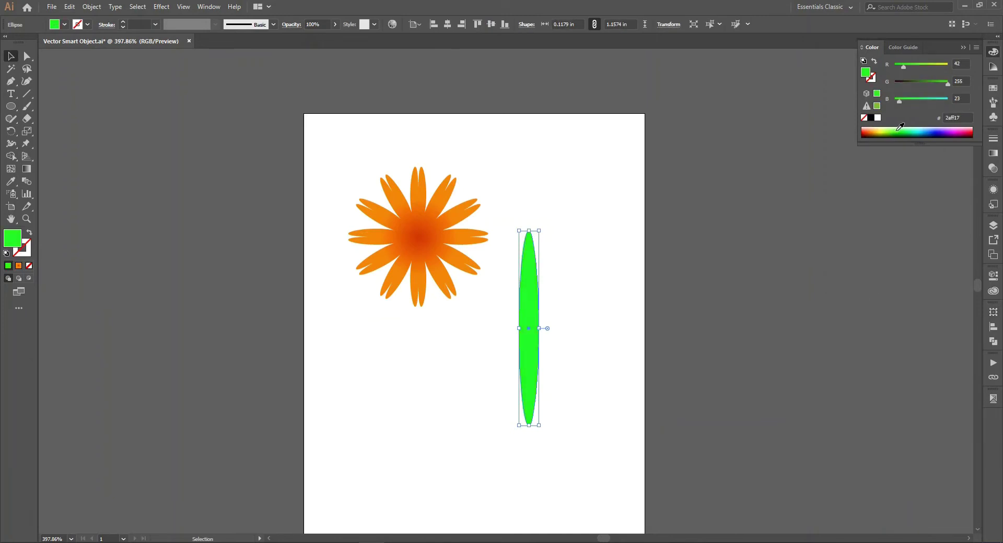
{"action": "left_click", "coordinate": [591, 338]}
Move the green ellipse below the flower's center as a stem and send it to the back
{"action": "left_click_drag", "start_coordinate": [519, 346], "coordinate": [418, 353]}
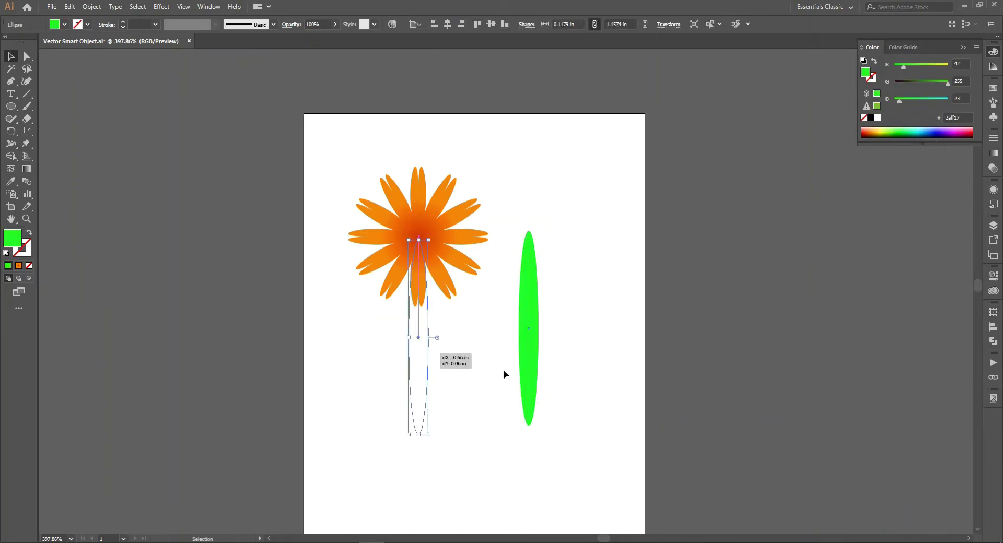
{"action": "left_click", "coordinate": [503, 370]}
{"action": "left_click", "coordinate": [420, 380]}
{"action": "key", "text": "ctrl+shift+bracketleft"}
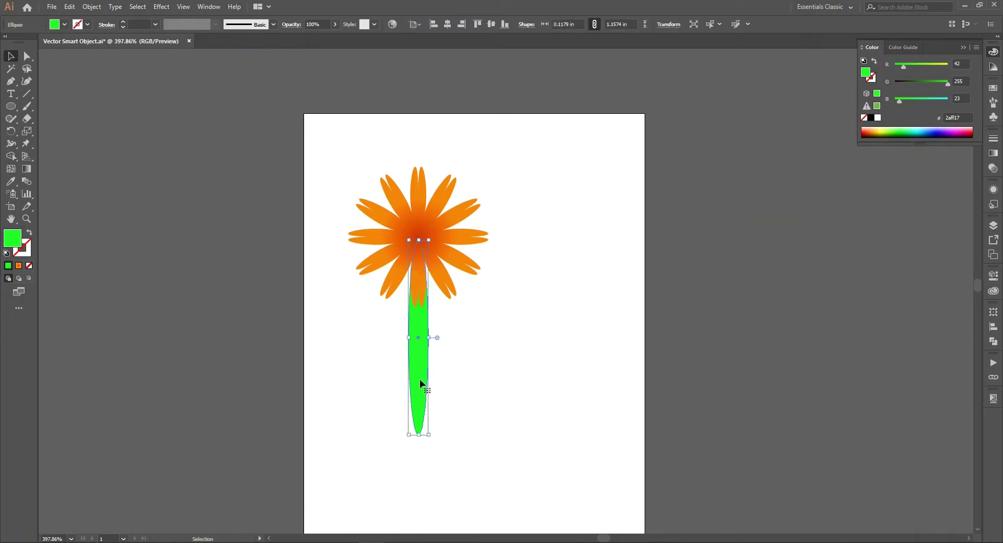
{"action": "left_click", "coordinate": [504, 368]}
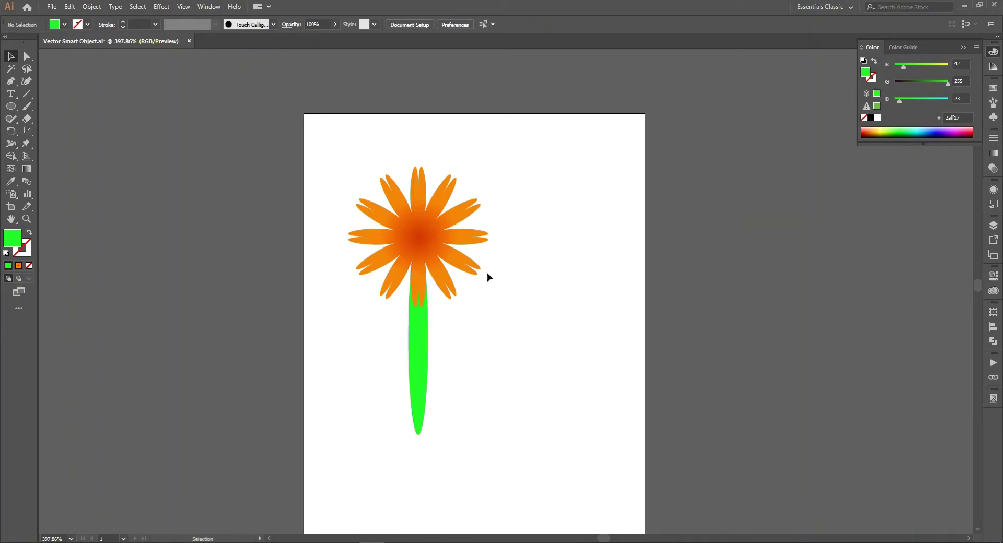
Rotate the flower head slightly so the stem sits between two petals, and group the head with the stem
{"action": "left_click", "coordinate": [474, 204]}
{"action": "left_click_drag", "start_coordinate": [497, 159], "coordinate": [510, 189]}
{"action": "left_click", "coordinate": [462, 364]}
{"action": "left_click_drag", "start_coordinate": [460, 364], "coordinate": [386, 243]}
{"action": "key", "text": "ctrl+g"}
Duplicate the flower group, shrink and tilt the copy to the right, and join its stem base to the original's
{"action": "left_click_drag", "start_coordinate": [491, 255], "coordinate": [604, 294]}
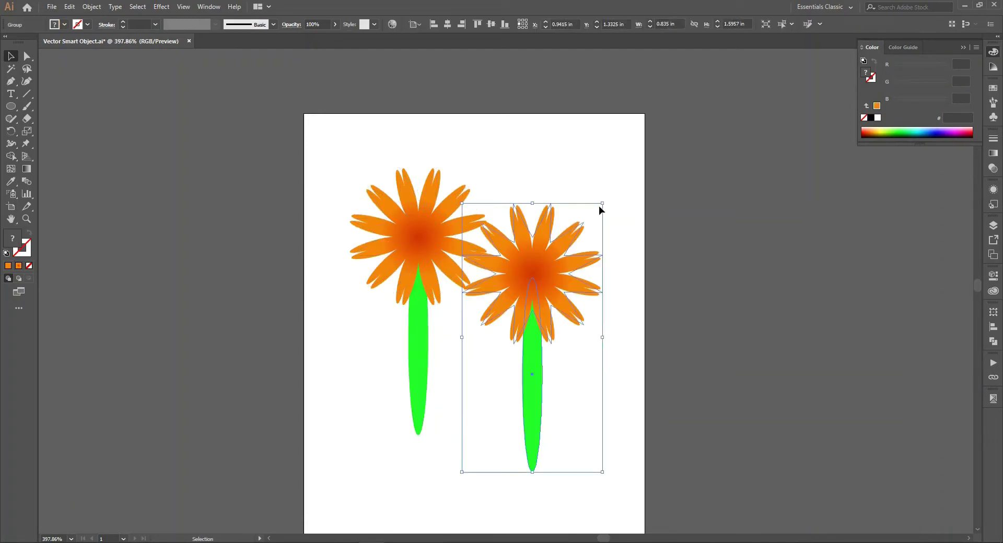
{"action": "left_click_drag", "start_coordinate": [600, 206], "coordinate": [630, 290]}
{"action": "left_click_drag", "start_coordinate": [550, 302], "coordinate": [483, 311]}
{"action": "scroll", "coordinate": [629, 334], "scroll_direction": "left", "scroll_amount": 3}
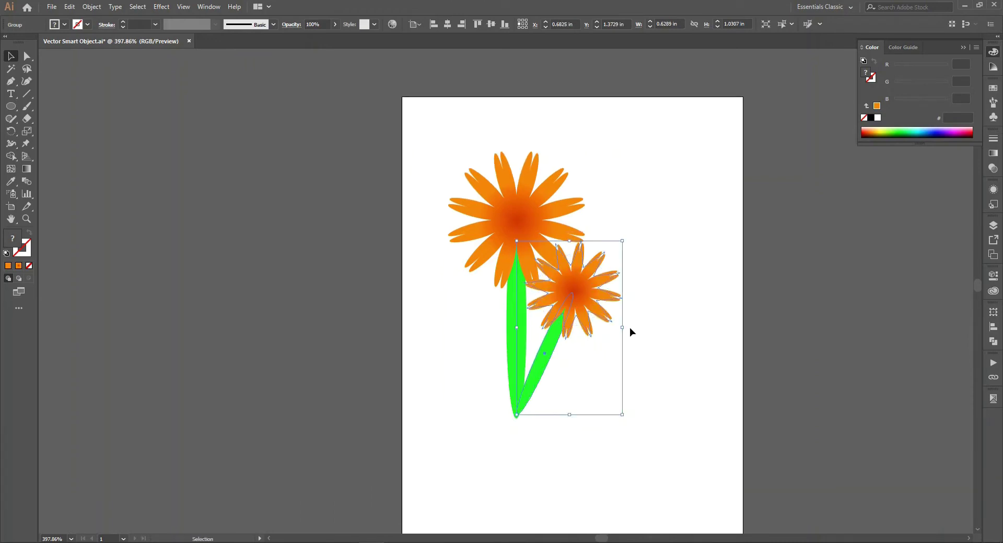
{"action": "left_click_drag", "start_coordinate": [622, 239], "coordinate": [653, 317]}
Add another smaller flower copy about 0.58 by 0.97 in, tilted to the left with its stem meeting the shared base
{"action": "left_click", "coordinate": [585, 303]}
{"action": "left_click_drag", "start_coordinate": [708, 233], "coordinate": [629, 214]}
{"action": "left_click_drag", "start_coordinate": [619, 309], "coordinate": [470, 320]}
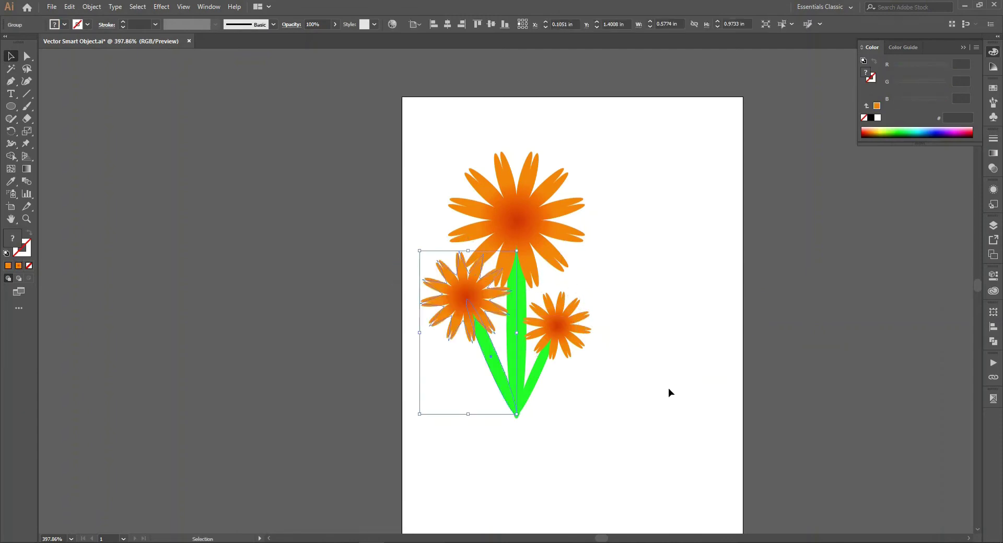
Select all three flowers and center the bouquet horizontally and vertically on the artboard
{"action": "left_click", "coordinate": [594, 453]}
{"action": "left_click_drag", "start_coordinate": [581, 448], "coordinate": [390, 52]}
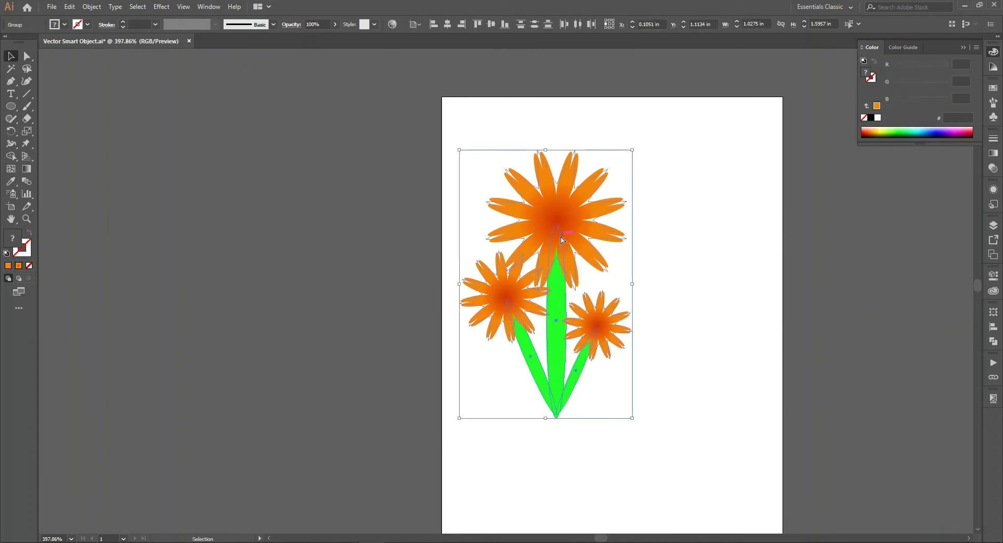
{"action": "left_click", "coordinate": [447, 26]}
{"action": "left_click", "coordinate": [491, 25]}
{"action": "key", "text": "v"}
{"action": "left_click", "coordinate": [511, 143]}
Copy the whole bouquet and switch to Photoshop to paste it into the blank Untitled-1 document as a Shape Layer
{"action": "scroll", "coordinate": [409, 224], "scroll_direction": "right", "scroll_amount": 3}
{"action": "scroll", "coordinate": [410, 224], "scroll_direction": "down", "scroll_amount": 1}
{"action": "left_click_drag", "start_coordinate": [355, 168], "coordinate": [575, 369]}
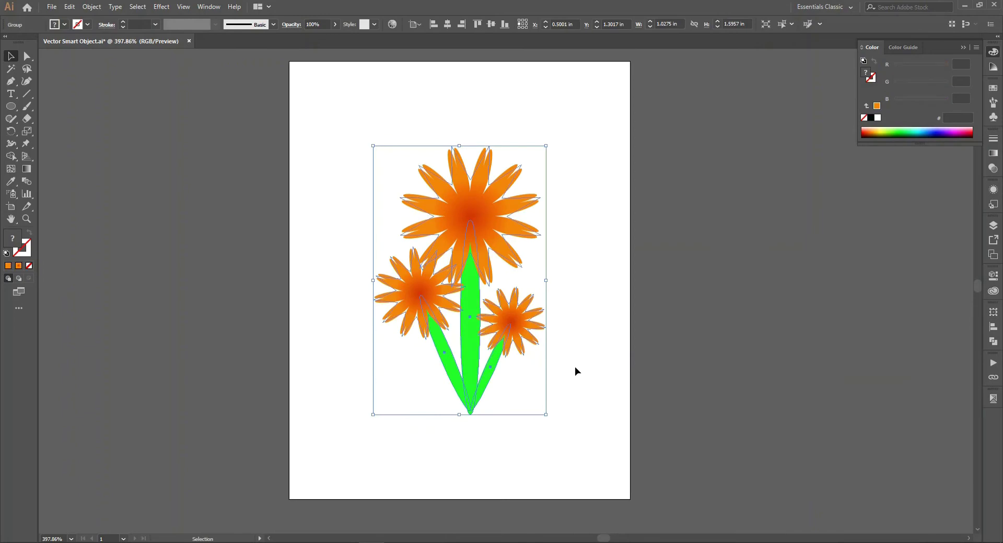
{"action": "key", "text": "alt+Tab"}
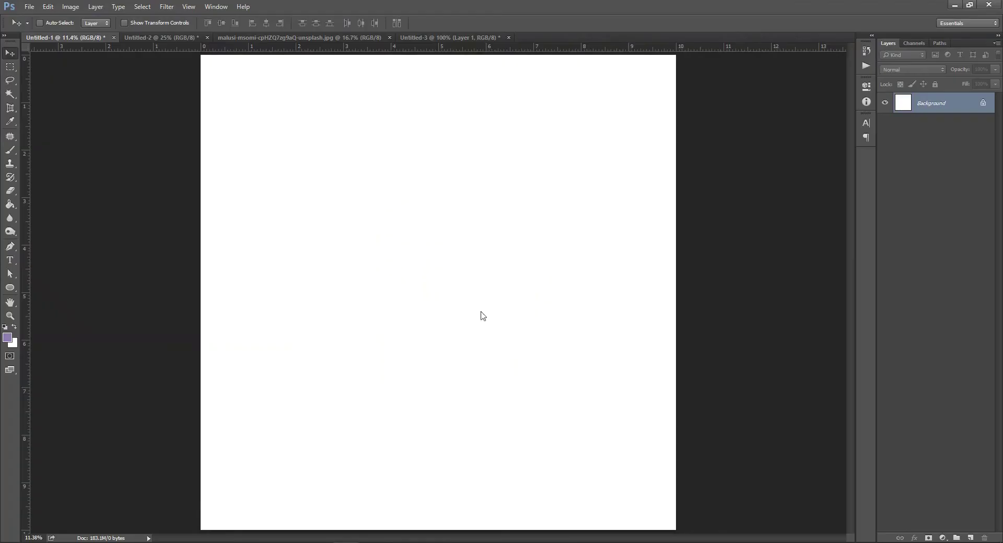
{"action": "key", "text": "ctrl+v"}
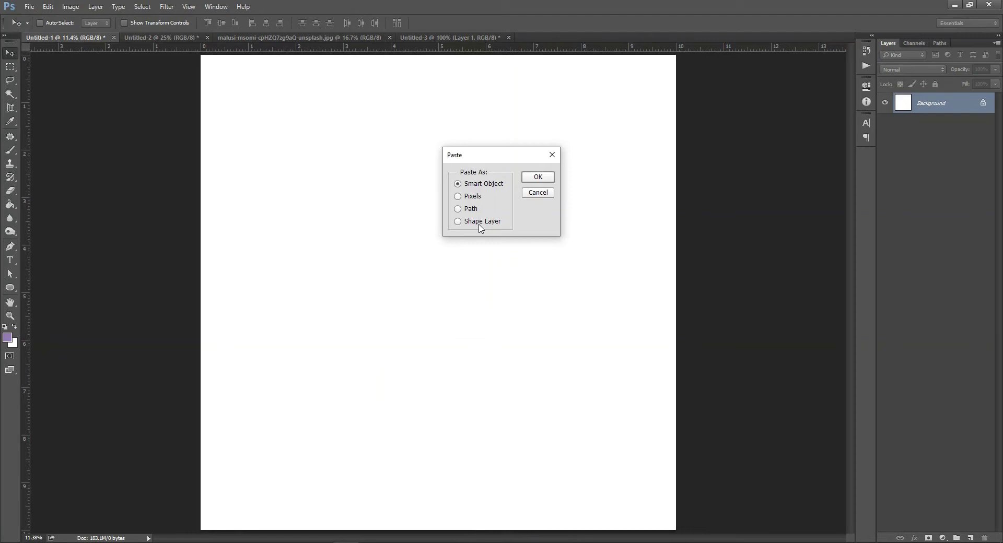
{"action": "left_click", "coordinate": [478, 223]}
{"action": "left_click", "coordinate": [539, 179]}
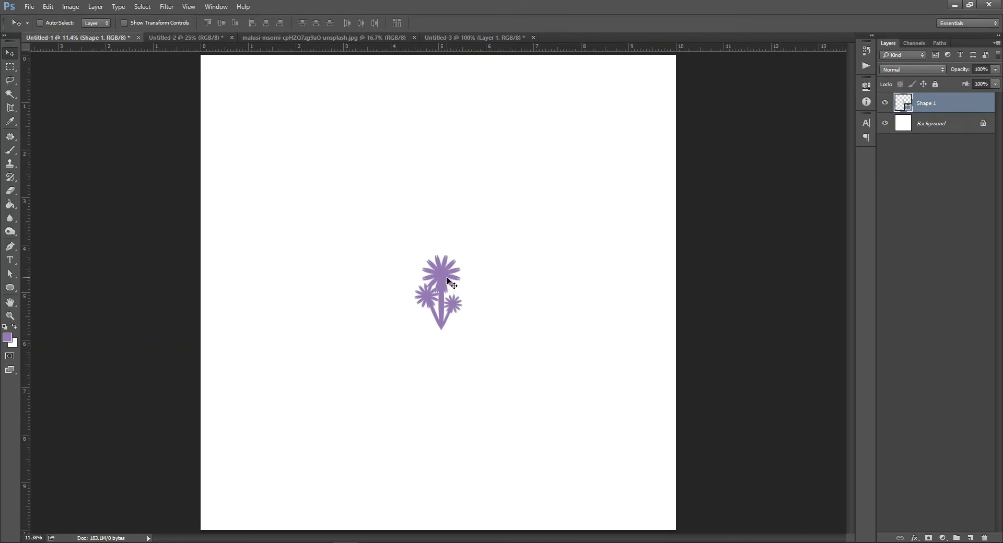
Examine the paths of the pasted purple shape up close and delete its layer
{"action": "key", "text": "a"}
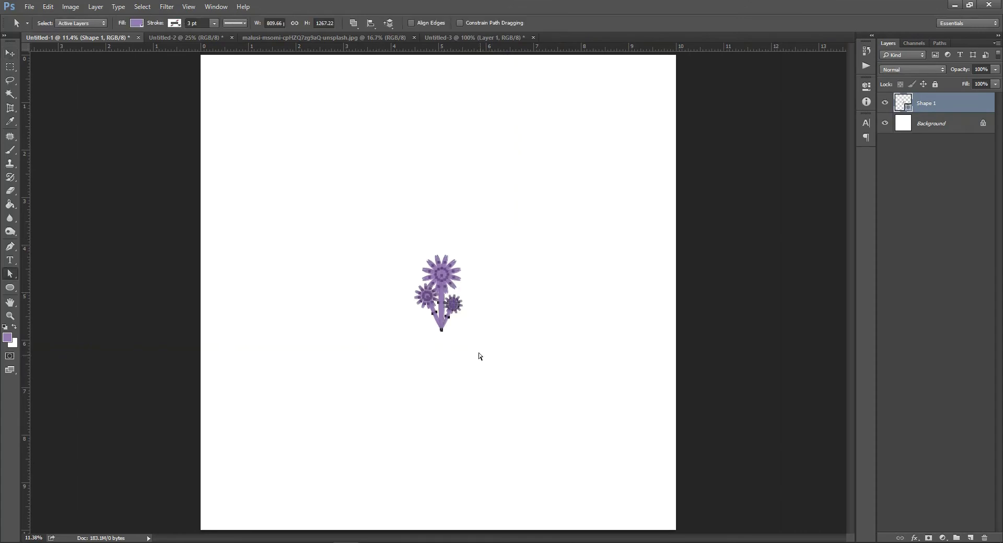
{"action": "left_click", "coordinate": [468, 309]}
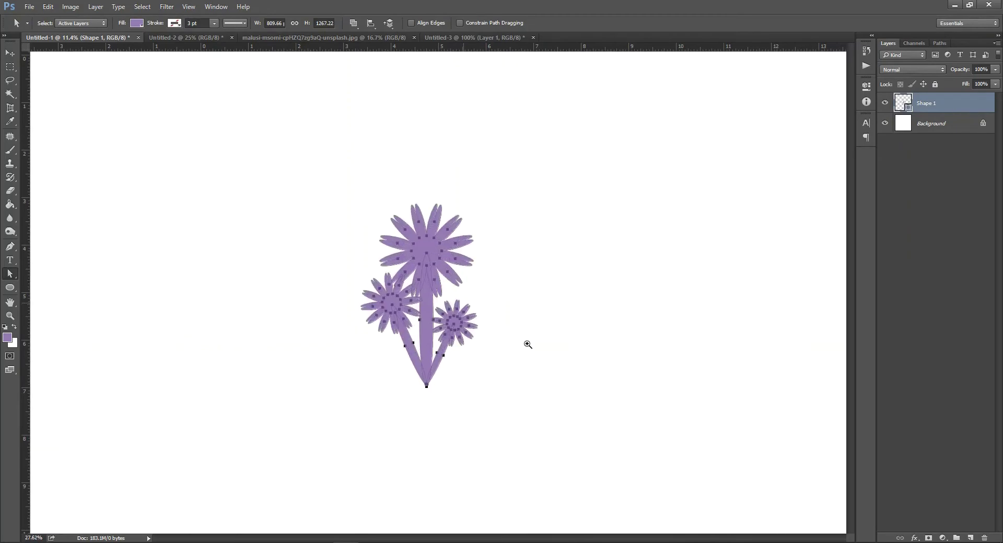
{"action": "left_click", "coordinate": [526, 343]}
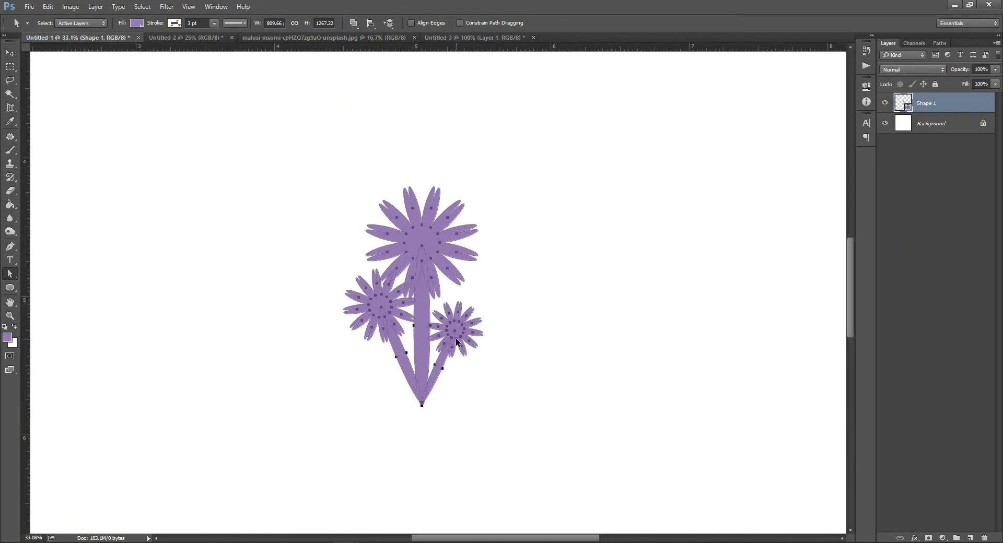
{"action": "key", "text": "ctrl+minus"}
{"action": "key", "text": "ctrl+minus"}
{"action": "key", "text": "ctrl+minus"}
{"action": "key", "text": "ctrl+minus"}
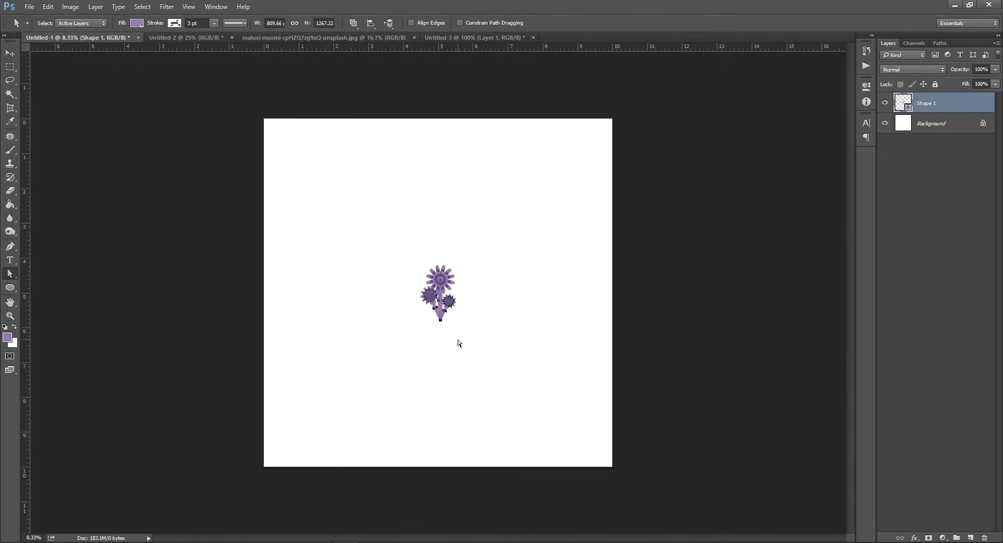
{"action": "key", "text": "v"}
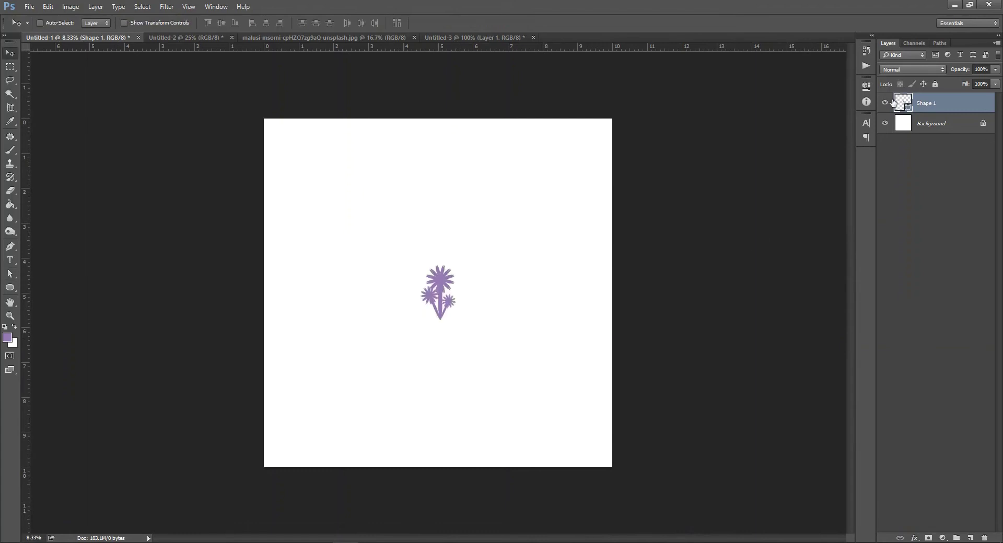
{"action": "key", "text": "Delete"}
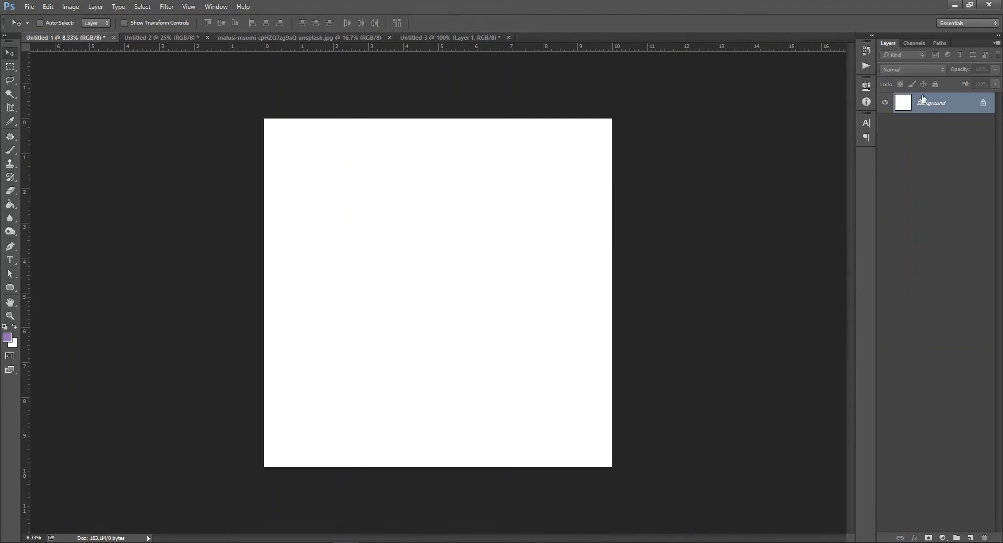
Copy the bouquet from Illustrator again, paste it into Photoshop as Pixels, and enlarge it to nearly the full canvas height
{"action": "key", "text": "alt+Tab"}
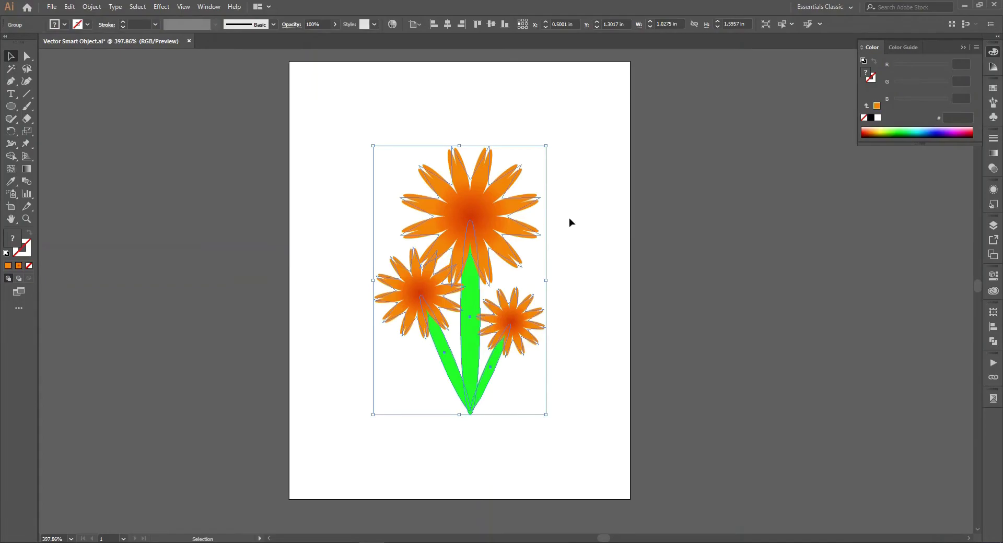
{"action": "key", "text": "ctrl+c"}
{"action": "key", "text": "alt+Tab"}
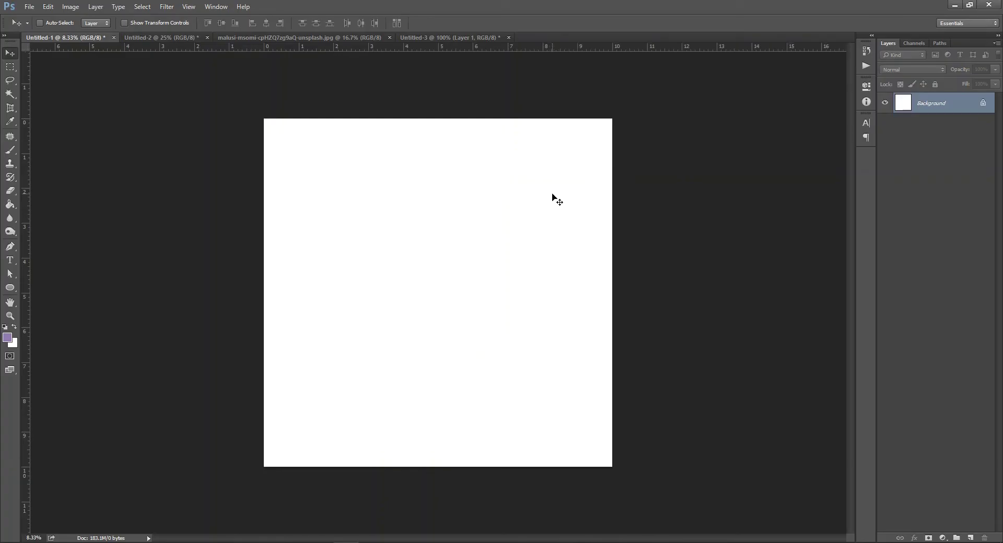
{"action": "key", "text": "ctrl+v"}
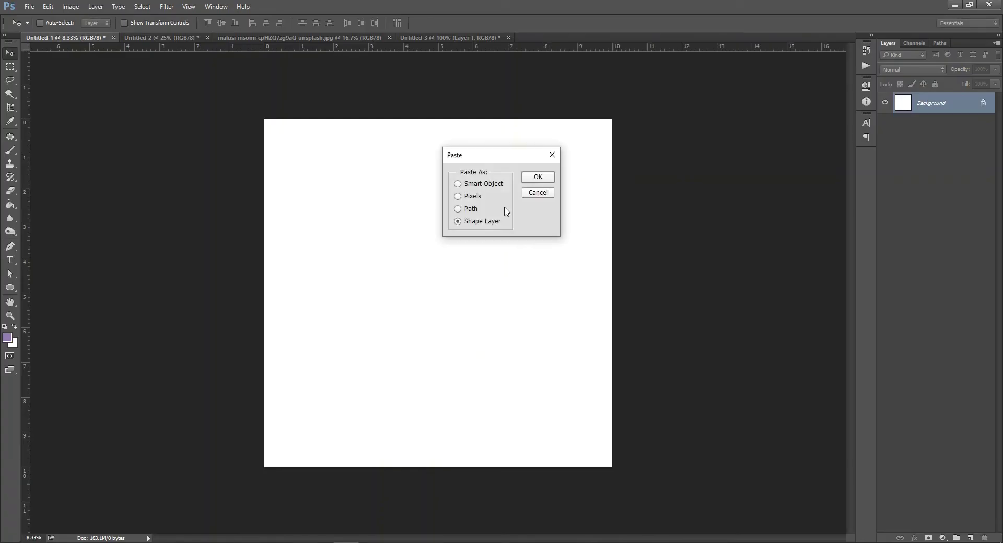
{"action": "left_click", "coordinate": [473, 197]}
{"action": "left_click", "coordinate": [535, 181]}
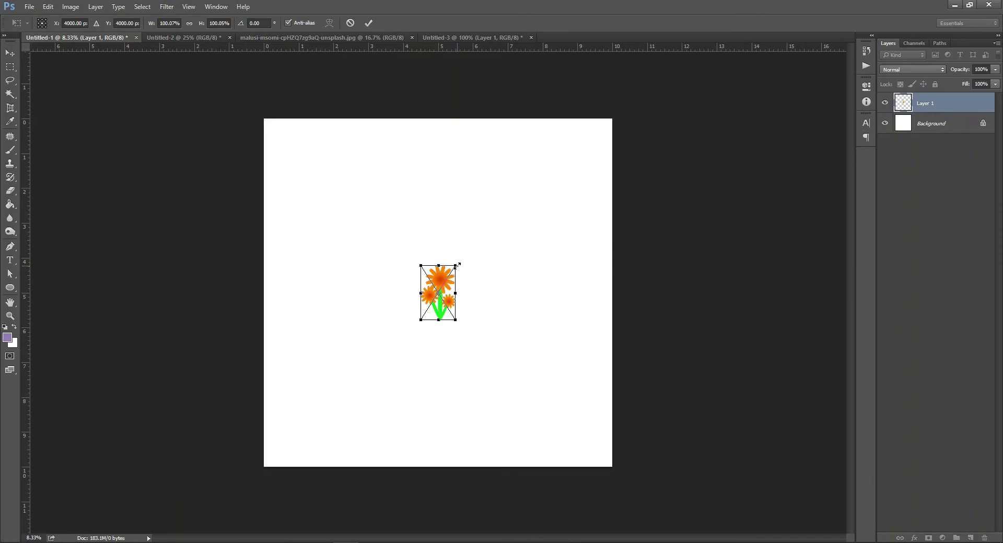
{"action": "left_click_drag", "start_coordinate": [458, 265], "coordinate": [577, 165]}
{"action": "key", "text": "Return"}
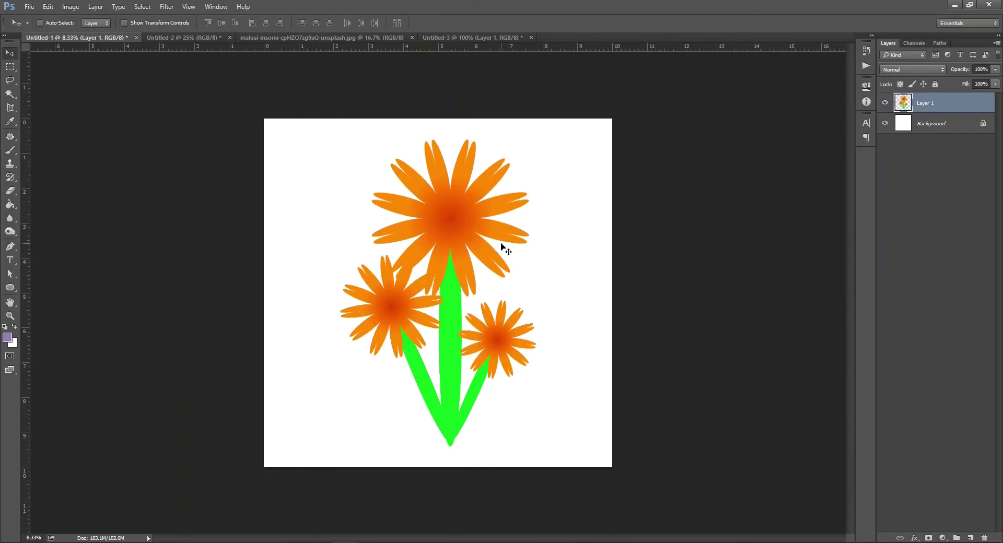
Undo the enlarged paste and paste the bouquet again as Pixels, scaled down to about 60 percent
{"action": "key", "text": "ctrl+z"}
{"action": "key", "text": "ctrl+v"}
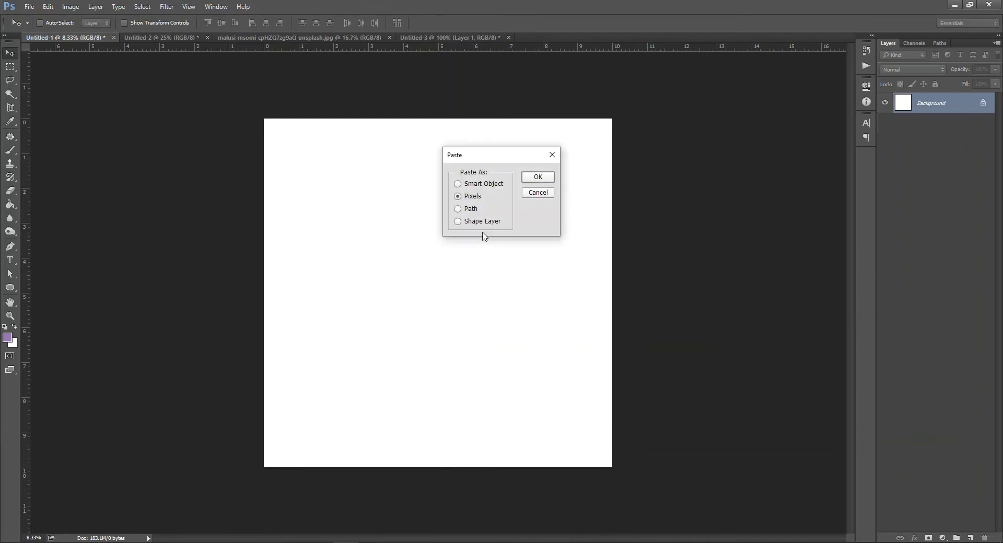
{"action": "left_click", "coordinate": [537, 174]}
{"action": "left_click_drag", "start_coordinate": [458, 261], "coordinate": [447, 272]}
{"action": "key", "text": "Return"}
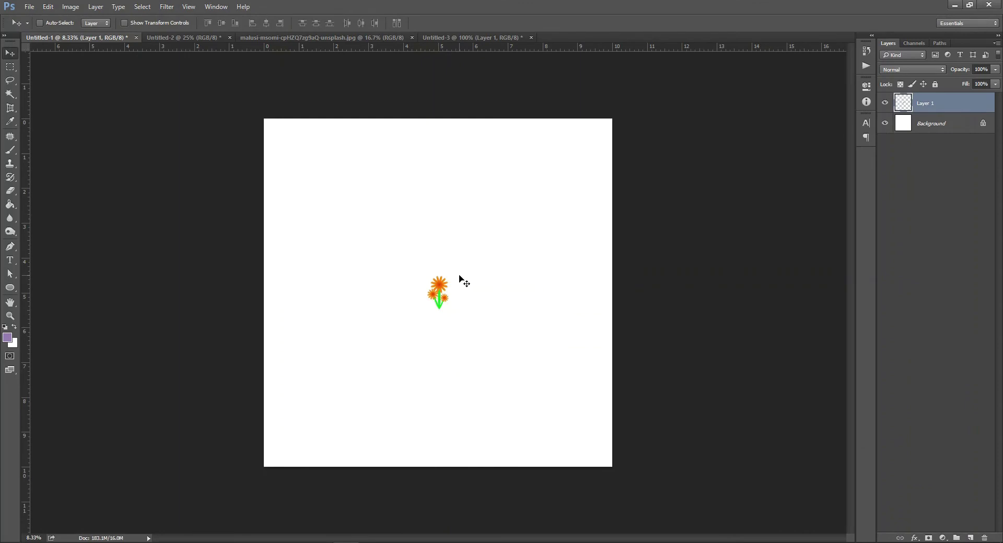
Enlarge the shrunken pixel bouquet to most of the canvas height to check its edges up close, and delete its layer
{"action": "key", "text": "ctrl+t"}
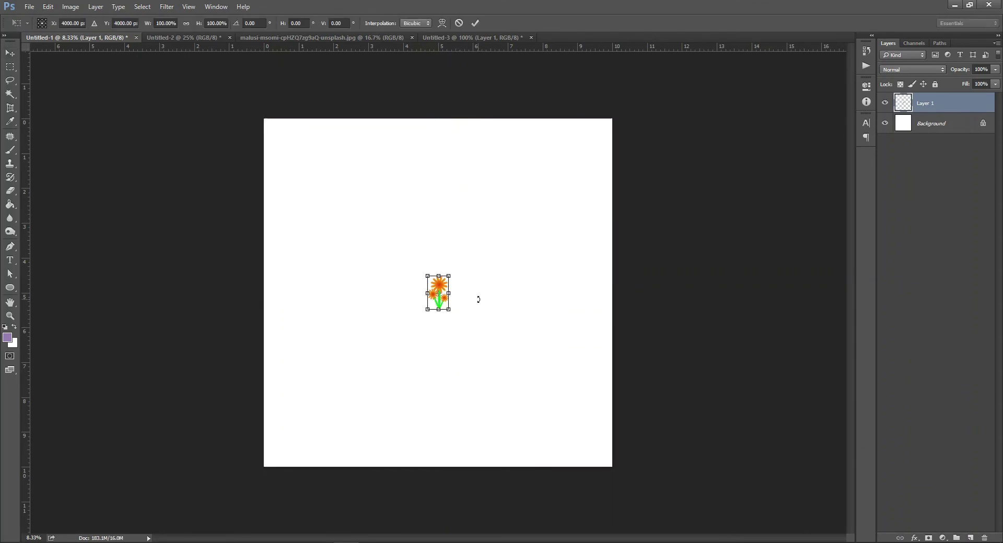
{"action": "left_click_drag", "start_coordinate": [466, 267], "coordinate": [559, 191]}
{"action": "key", "text": "Return"}
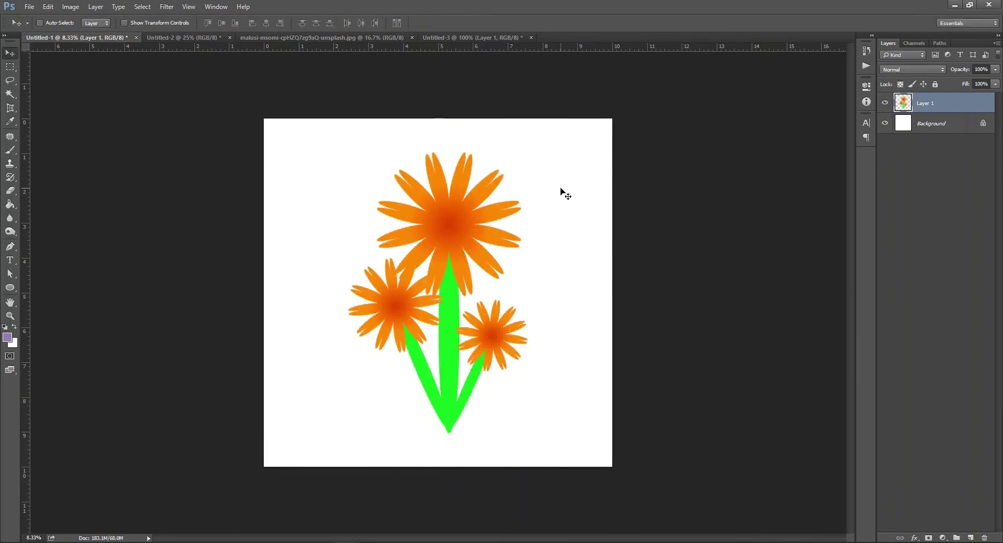
{"action": "left_click_drag", "start_coordinate": [482, 259], "coordinate": [571, 291]}
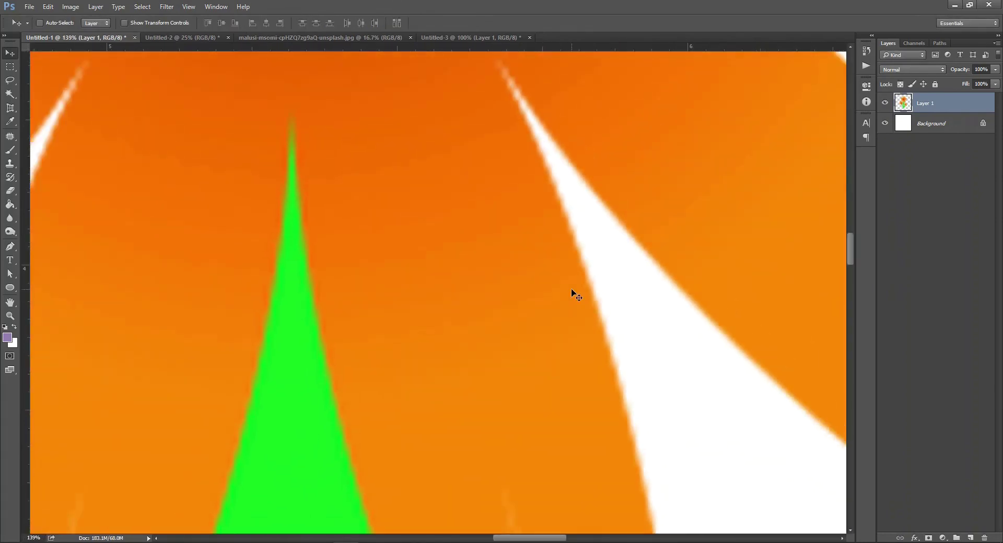
{"action": "key", "text": "Delete"}
Copy the whole bouquet in Illustrator again and paste it into the Photoshop document as a Smart Object
{"action": "key", "text": "alt+Tab"}
{"action": "left_click_drag", "start_coordinate": [606, 124], "coordinate": [344, 487]}
{"action": "key", "text": "alt+Tab"}
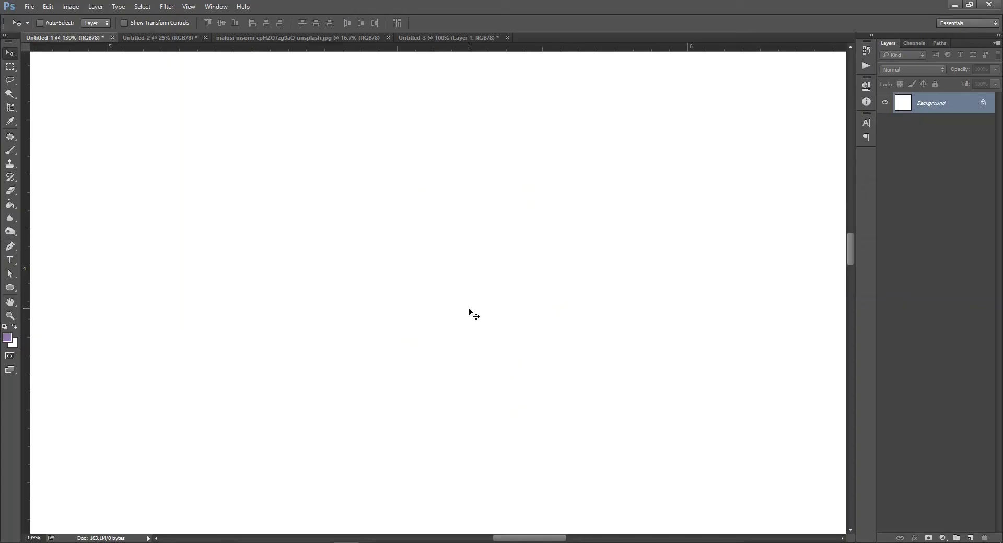
{"action": "key", "text": "ctrl+0"}
{"action": "key", "text": "ctrl+v"}
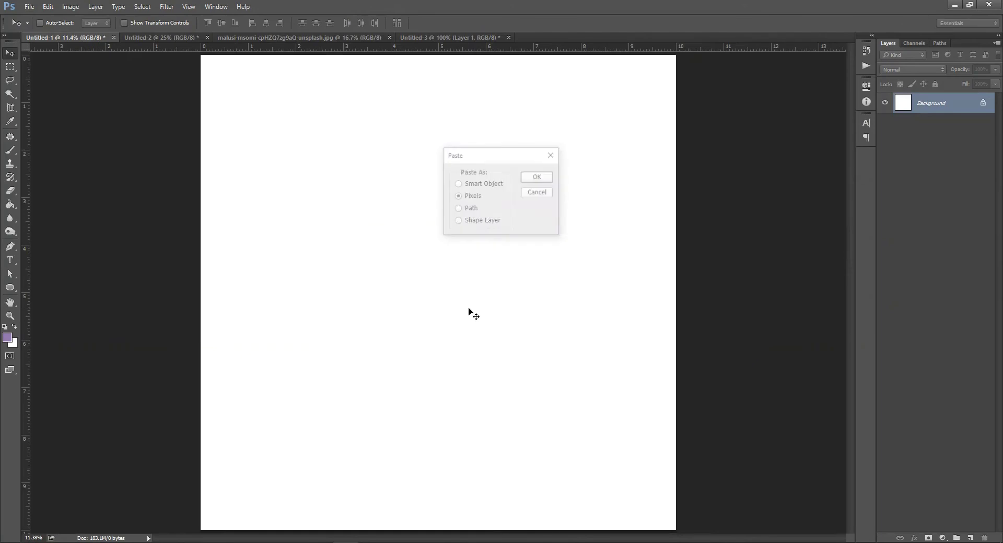
{"action": "left_click", "coordinate": [472, 184]}
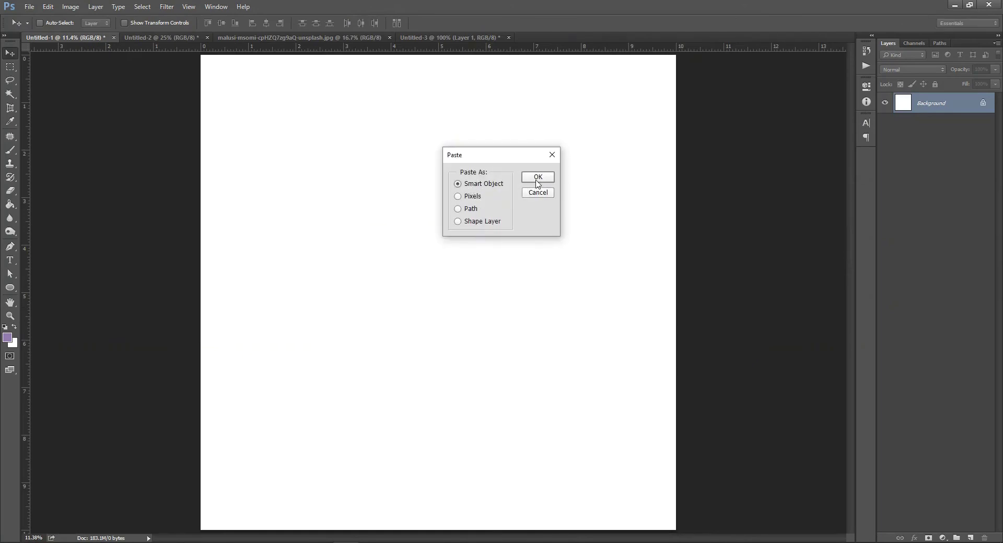
{"action": "left_click", "coordinate": [538, 178]}
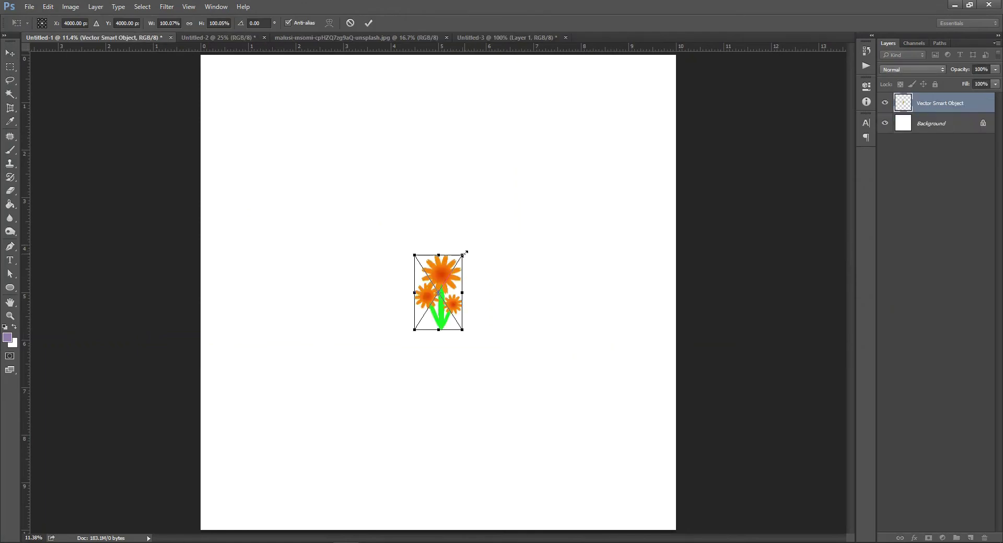
Scale the pasted Smart Object down to about a third of its size and commit the placement
{"action": "left_click_drag", "start_coordinate": [465, 253], "coordinate": [450, 281]}
{"action": "key", "text": "Return"}
{"action": "key", "text": "ctrl+minus"}
{"action": "key", "text": "ctrl+minus"}
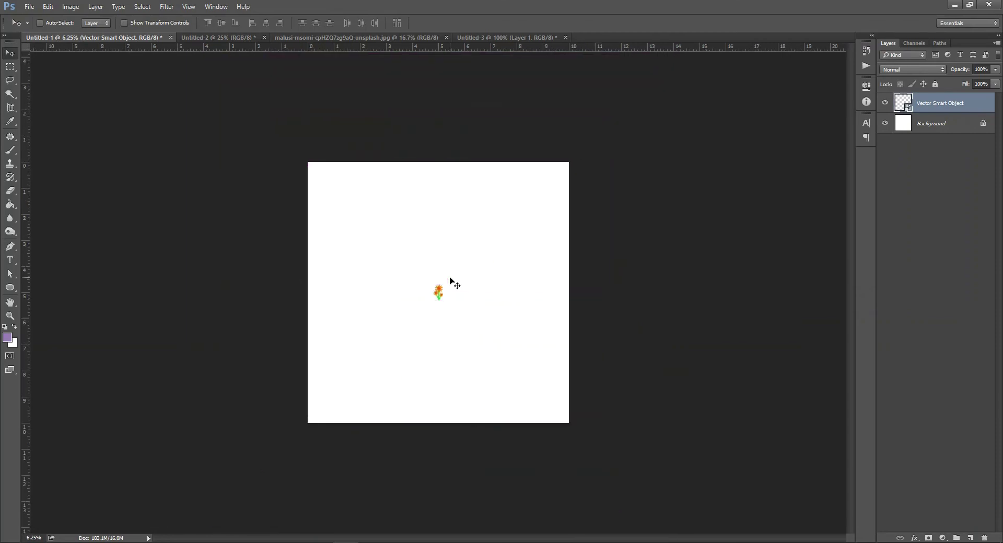
Enlarge the Smart Object bouquet to nearly the full canvas height and inspect its edges up close
{"action": "left_click", "coordinate": [450, 280]}
{"action": "key", "text": "ctrl+t"}
{"action": "left_click_drag", "start_coordinate": [450, 280], "coordinate": [566, 197]}
{"action": "key", "text": "Return"}
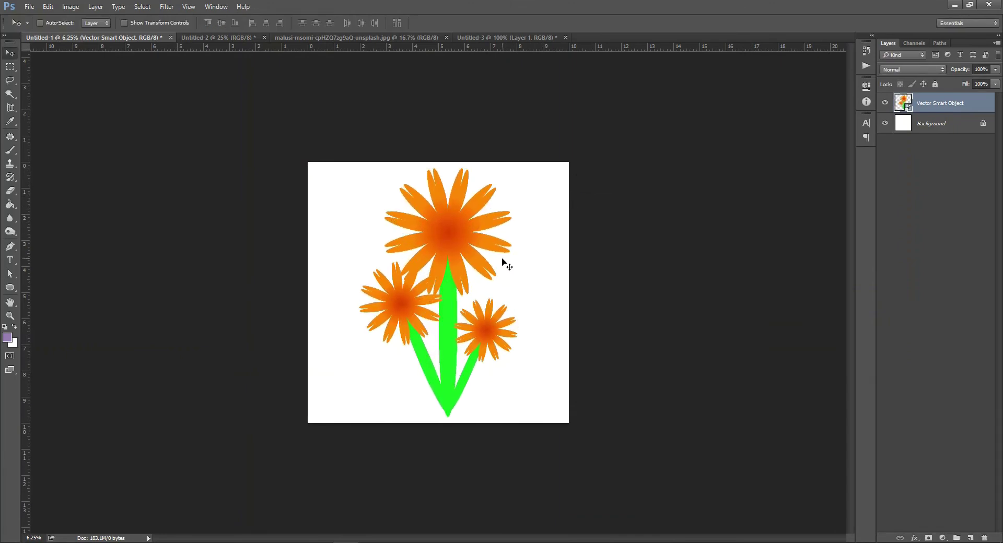
{"action": "left_click_drag", "start_coordinate": [489, 277], "coordinate": [538, 301]}
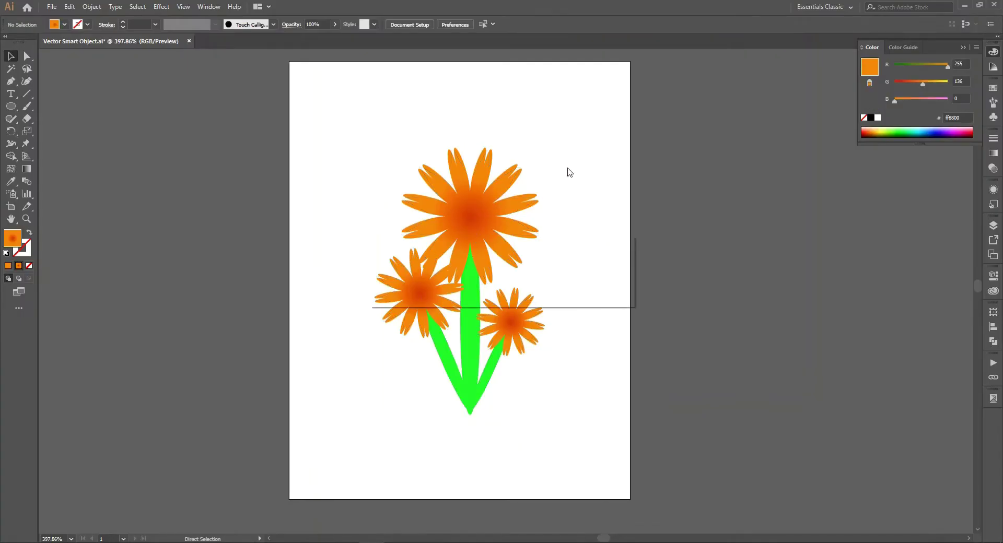
Close the Vector Smart Object document in Illustrator and show the recent files as a list
{"action": "key", "text": "ctrl+w"}
{"action": "left_click", "coordinate": [559, 291]}
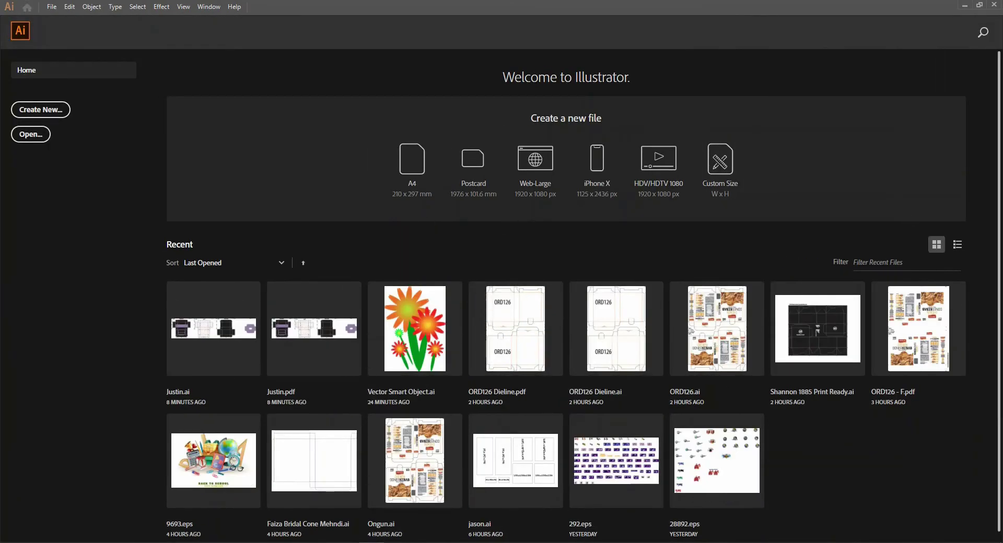
{"action": "left_click", "coordinate": [958, 245]}
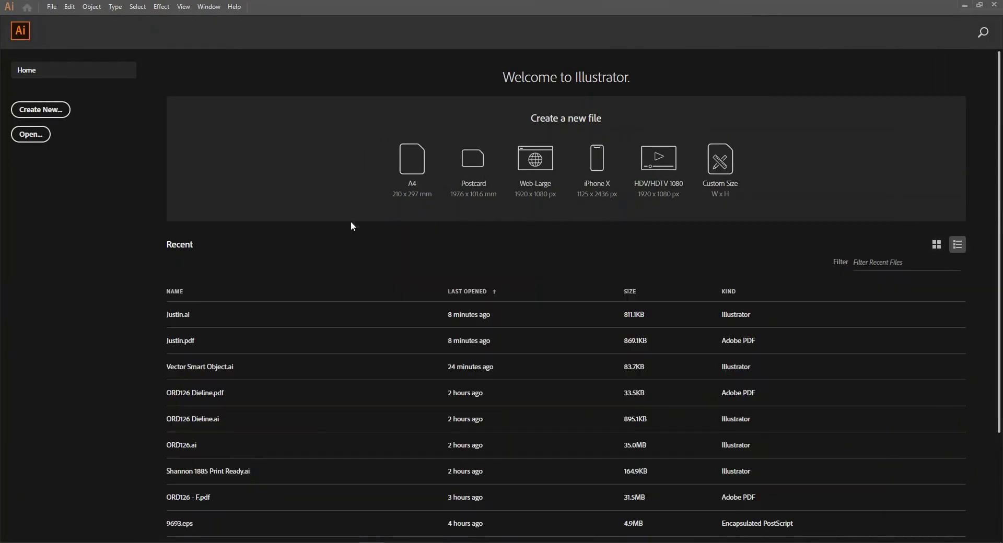
Return to Photoshop and try to paint on the large flower of the Smart Object layer with the Brush tool
{"action": "key", "text": "alt+Tab"}
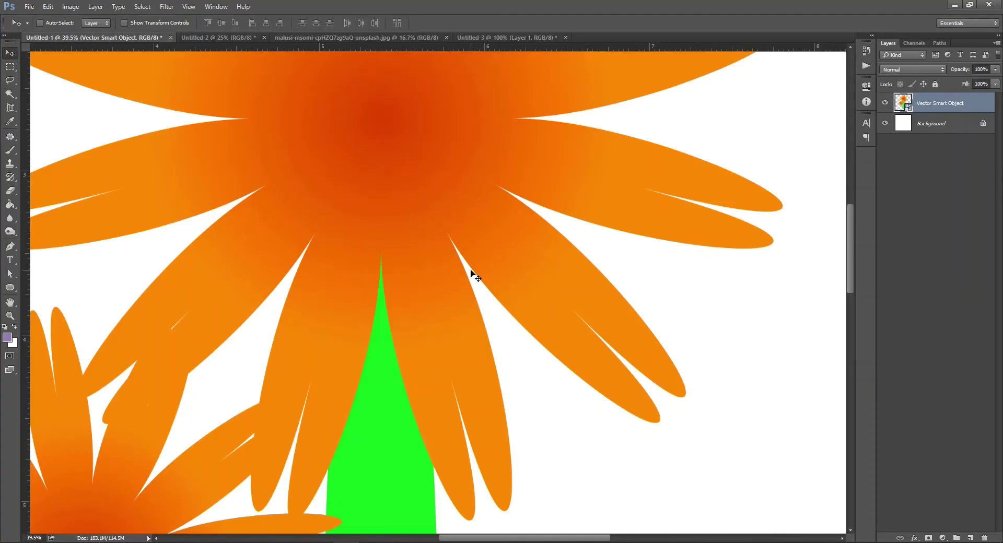
{"action": "key", "text": "ctrl+minus"}
{"action": "key", "text": "ctrl+minus"}
{"action": "key", "text": "ctrl+minus"}
{"action": "key", "text": "ctrl+minus"}
{"action": "key", "text": "ctrl+minus"}
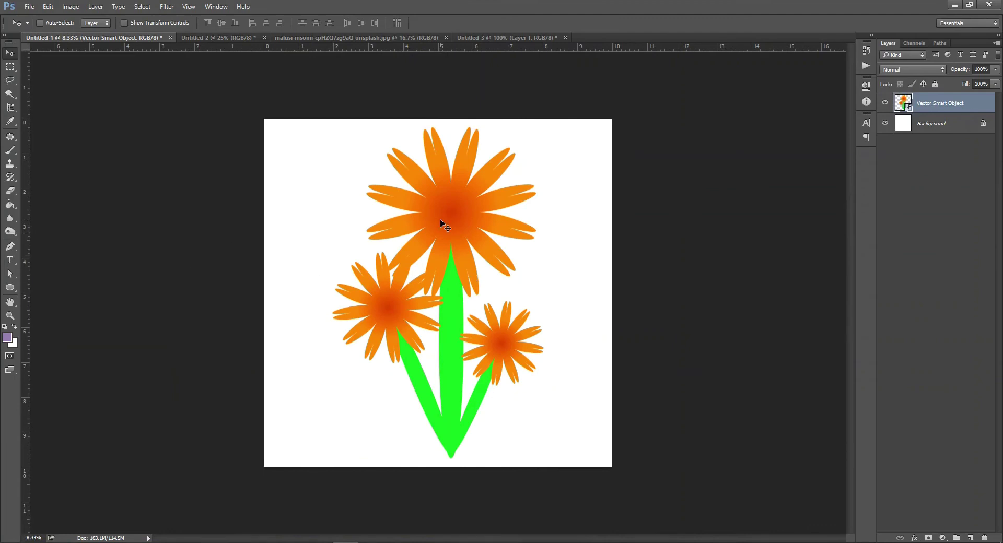
{"action": "key", "text": "b"}
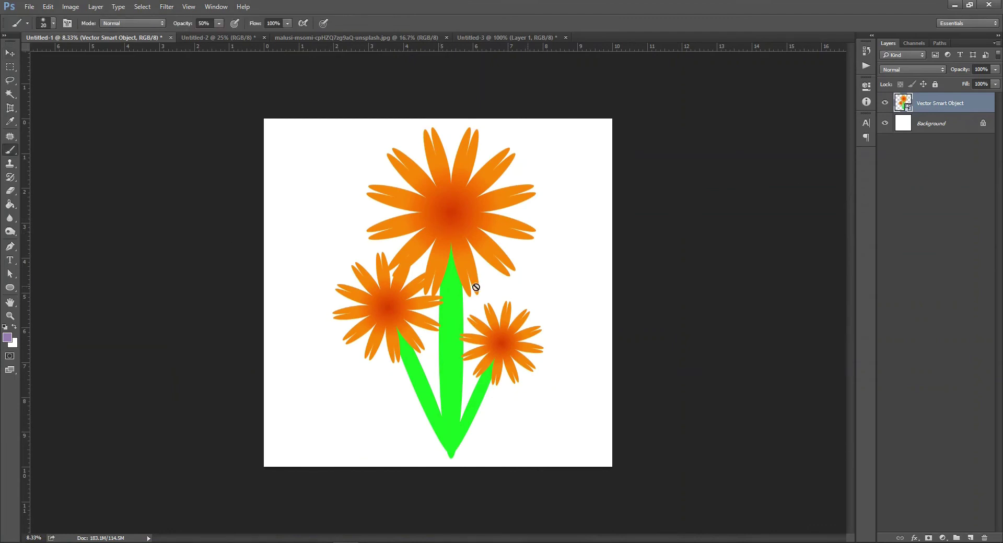
{"action": "left_click", "coordinate": [448, 214]}
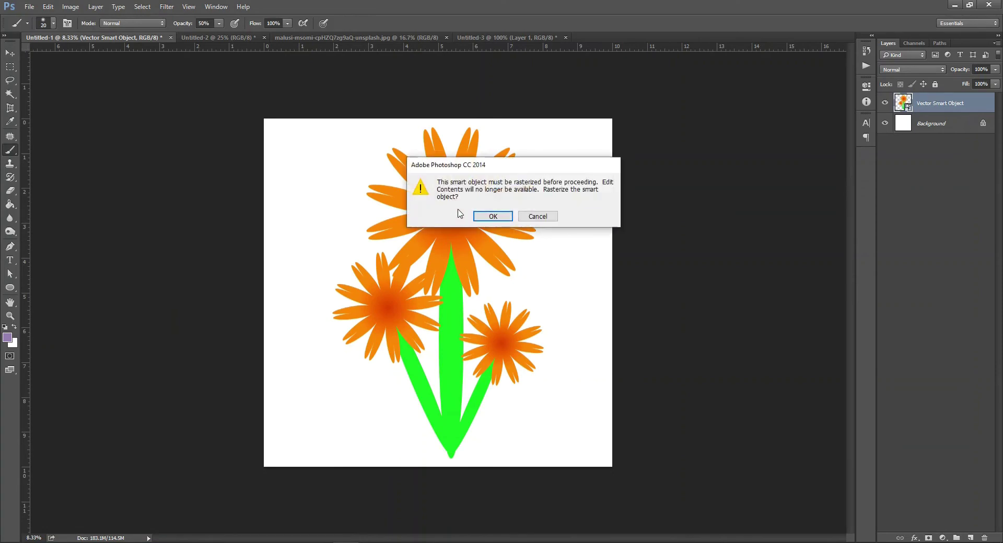
{"action": "left_click", "coordinate": [497, 220]}
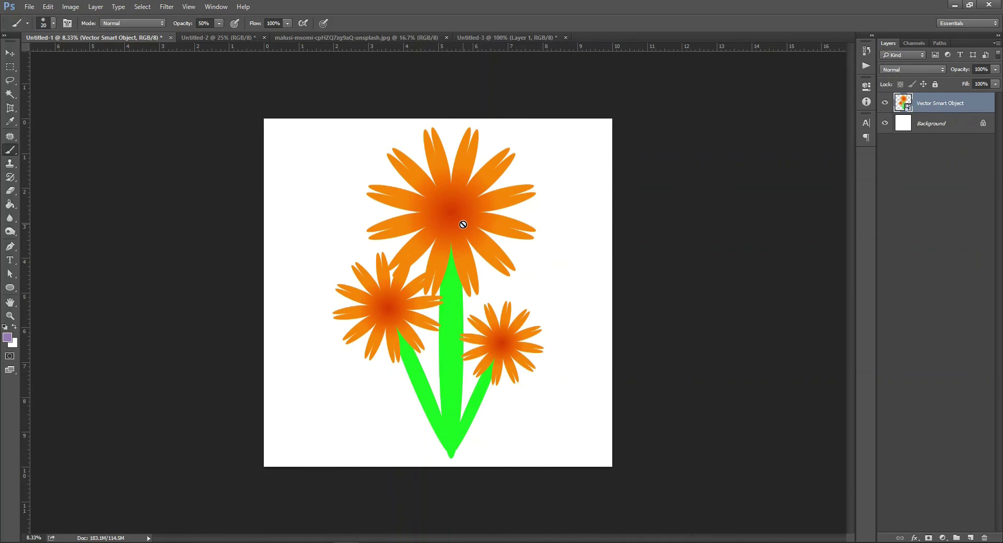
Open the Vector Smart Object layer's contents for editing in Illustrator
{"action": "right_click", "coordinate": [936, 103]}
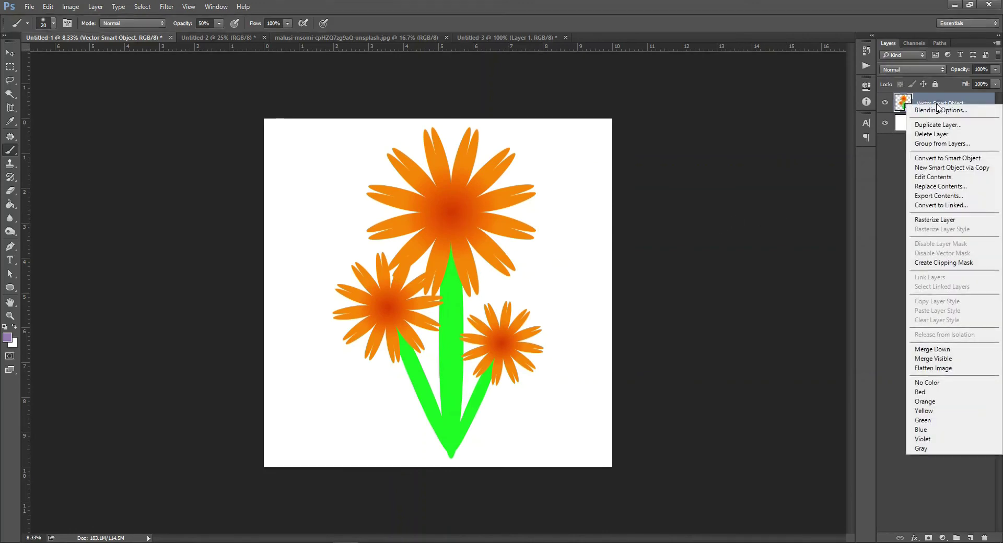
{"action": "left_click", "coordinate": [416, 258]}
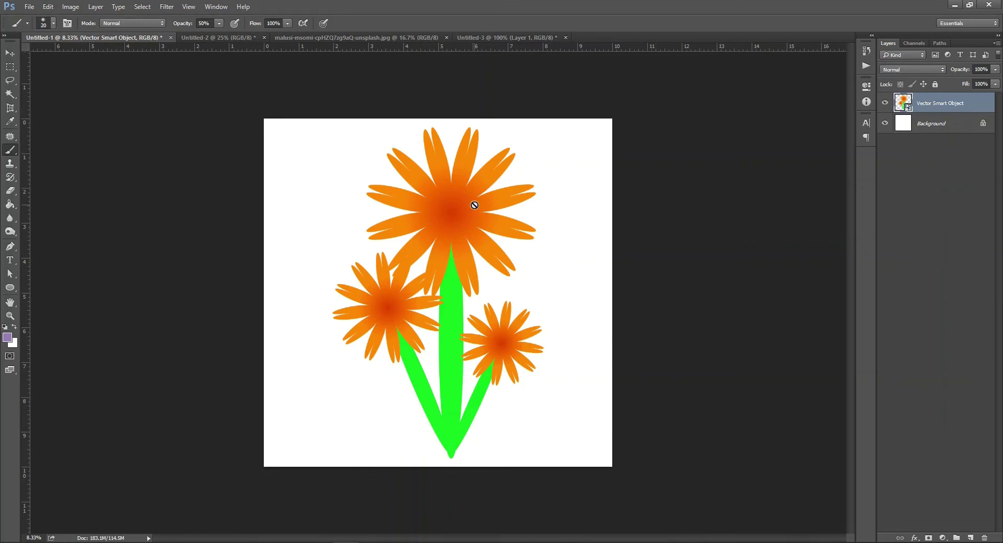
{"action": "left_click", "coordinate": [10, 53]}
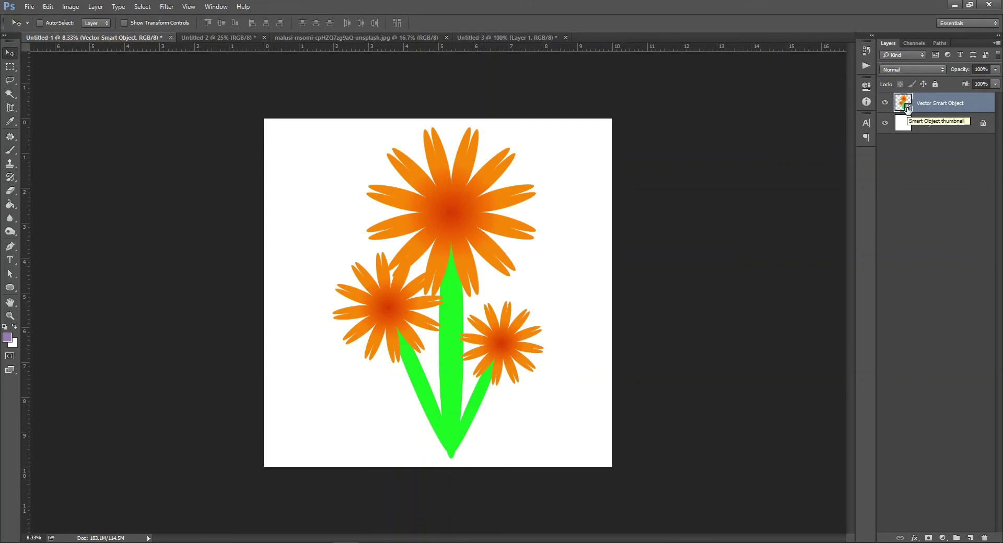
{"action": "double_click", "coordinate": [907, 108]}
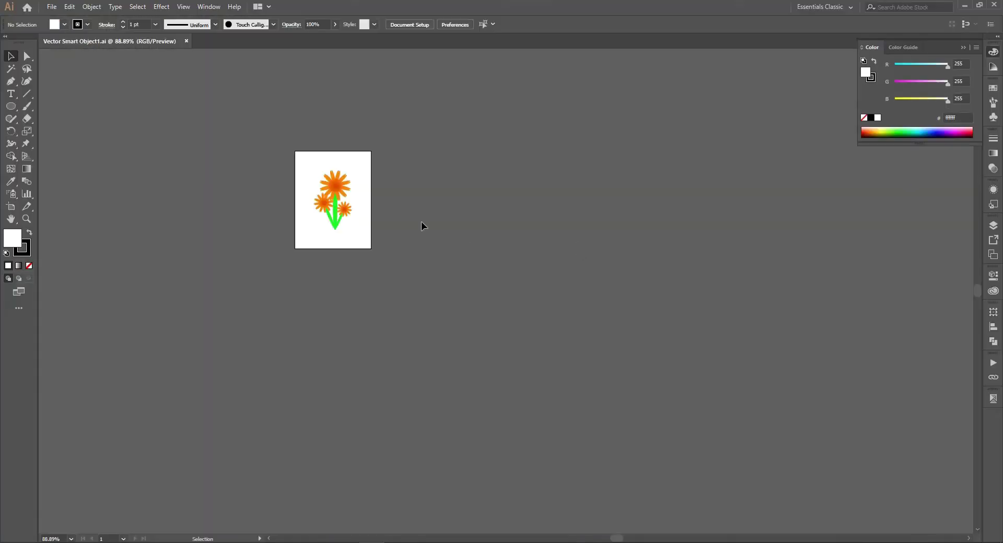
{"action": "key", "text": "ctrl+0"}
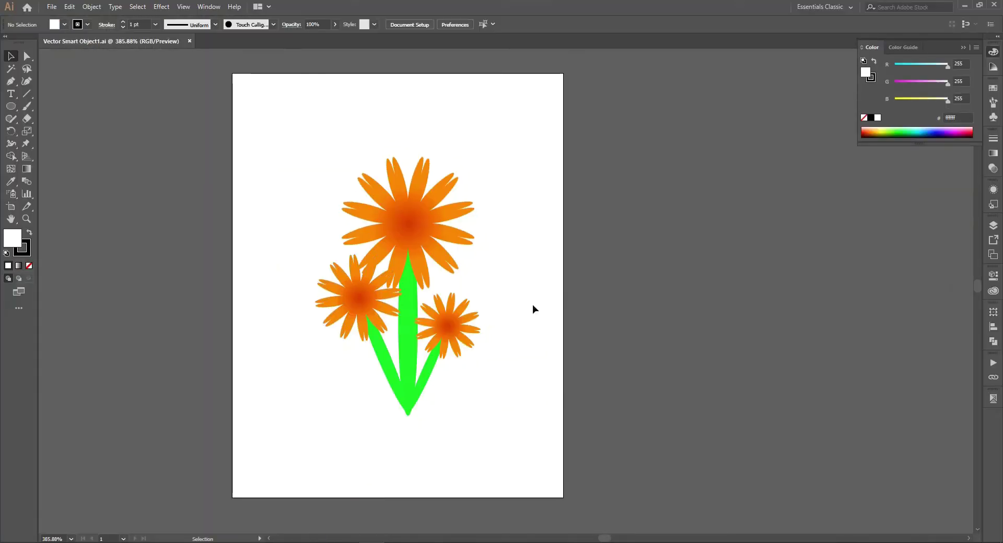
Recolor the central stem of the bouquet from green to dark brown, hex 6d1f00
{"action": "left_click", "coordinate": [415, 366]}
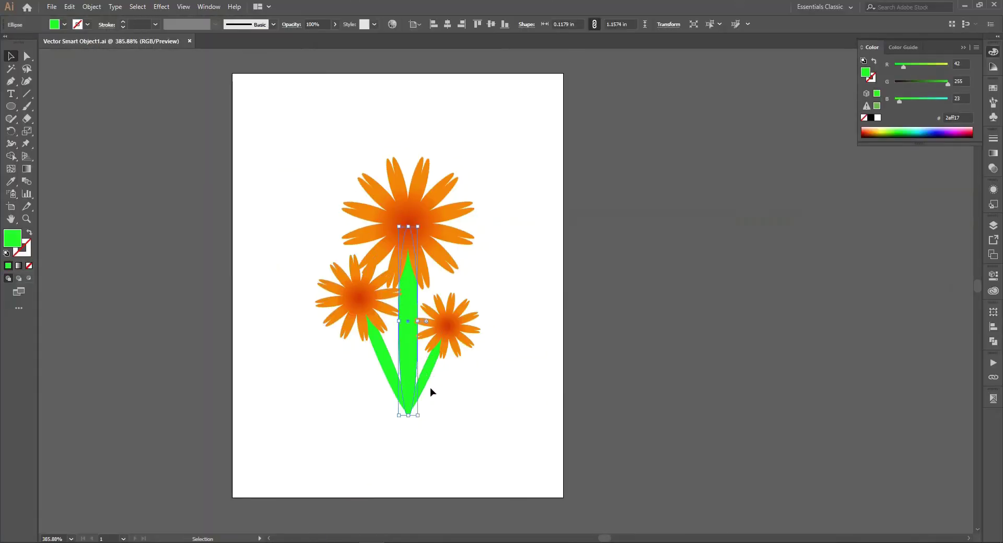
{"action": "double_click", "coordinate": [14, 242]}
{"action": "left_click", "coordinate": [513, 333]}
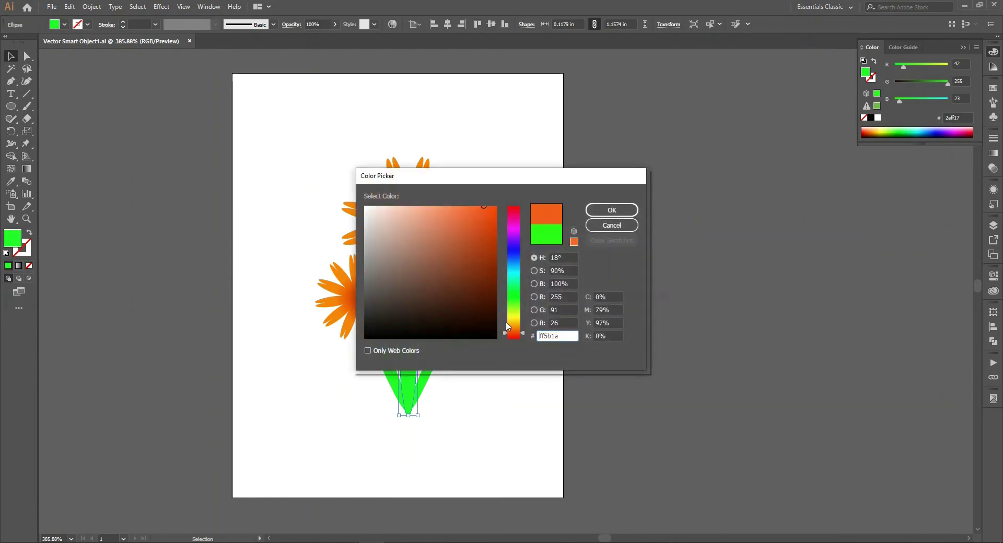
{"action": "left_click", "coordinate": [496, 282]}
{"action": "left_click", "coordinate": [612, 210]}
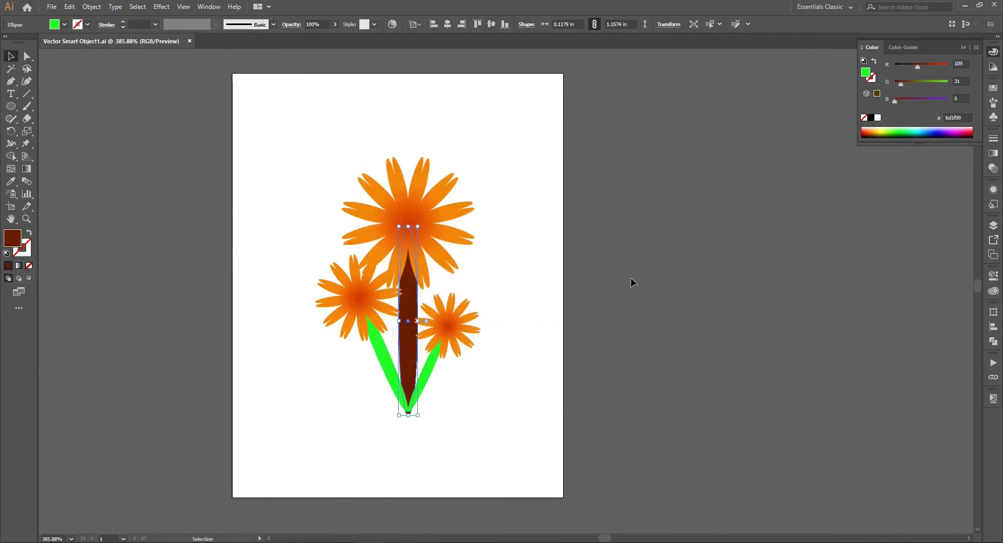
{"action": "left_click", "coordinate": [522, 291]}
Change the inner stop of the large flower's radial gradient to bright green
{"action": "left_click", "coordinate": [418, 224]}
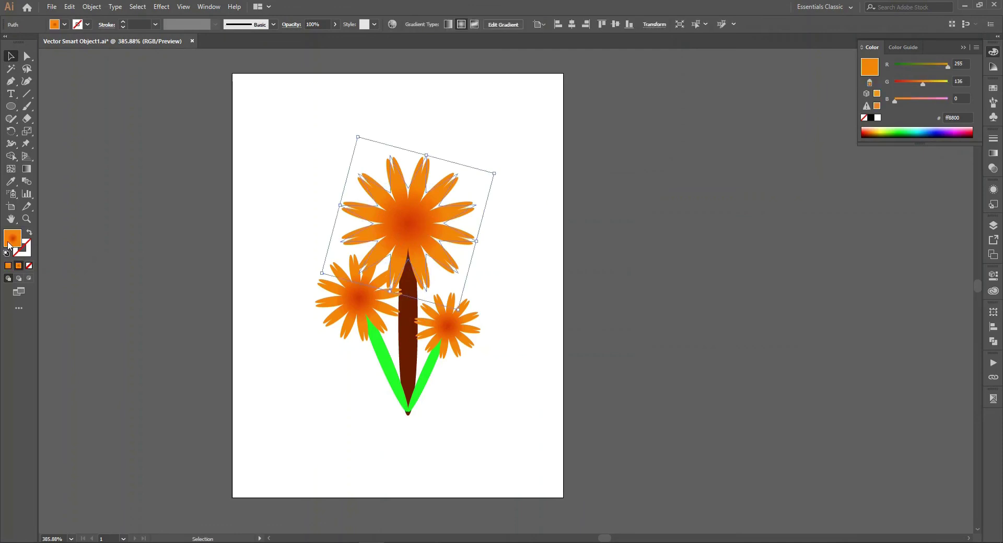
{"action": "left_click", "coordinate": [993, 153]}
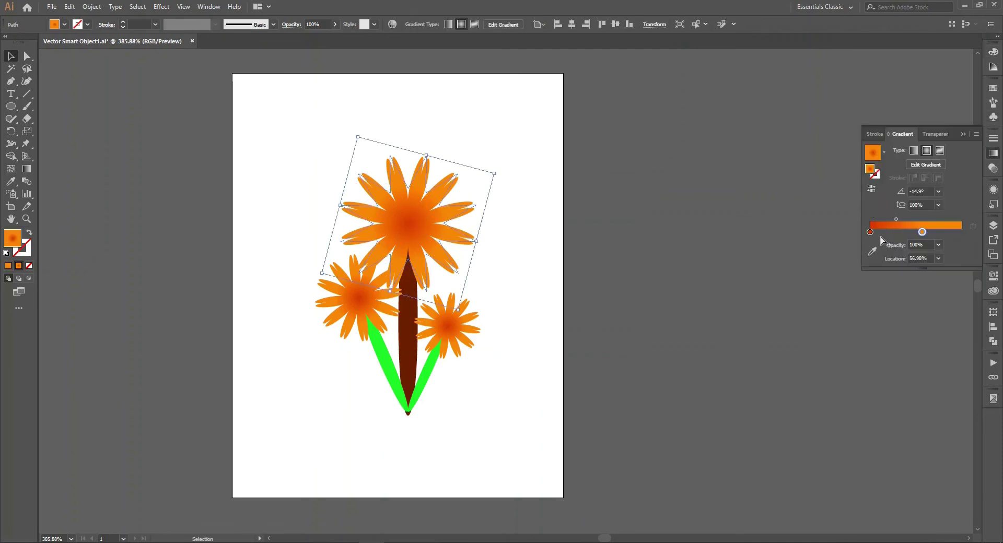
{"action": "double_click", "coordinate": [869, 231]}
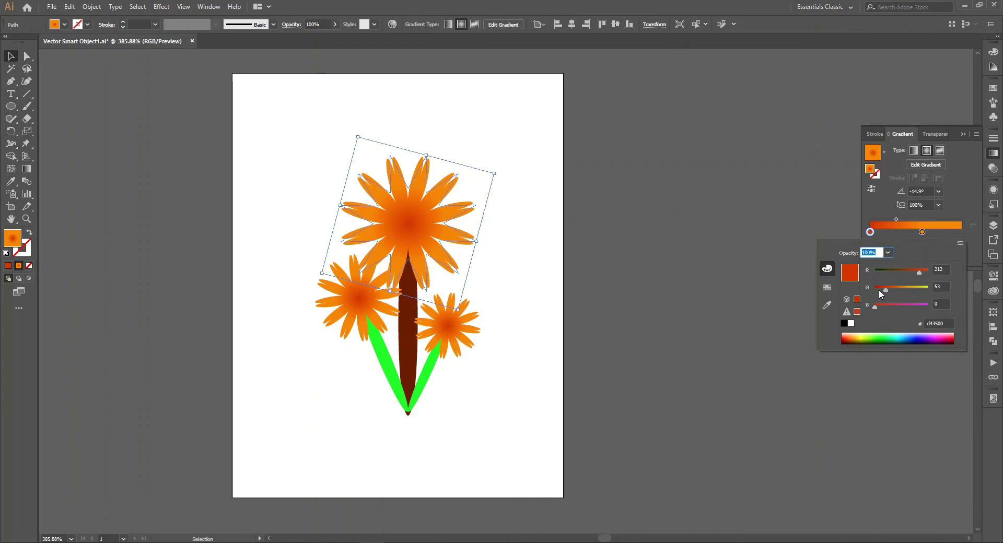
{"action": "mouse_move", "coordinate": [890, 290]}
{"action": "left_mouse_down"}
{"action": "mouse_move", "coordinate": [927, 282]}
{"action": "mouse_move", "coordinate": [889, 272]}
{"action": "left_mouse_up"}
Set the outer stop of the large flower's gradient to dark green, hex 007800, and deselect the flower
{"action": "left_click", "coordinate": [922, 231]}
{"action": "double_click", "coordinate": [922, 232]}
{"action": "left_click_drag", "start_coordinate": [904, 289], "coordinate": [930, 292]}
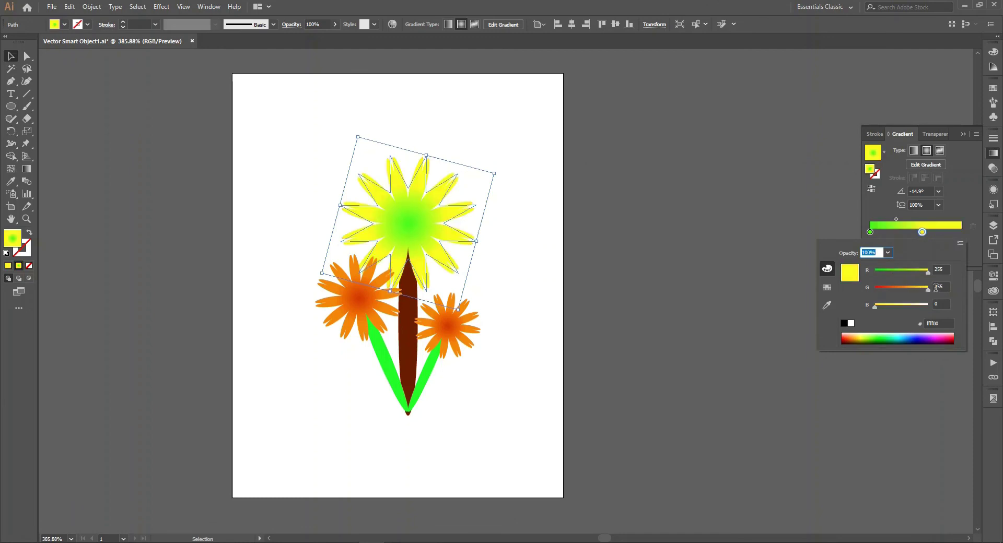
{"action": "left_click_drag", "start_coordinate": [928, 272], "coordinate": [866, 276]}
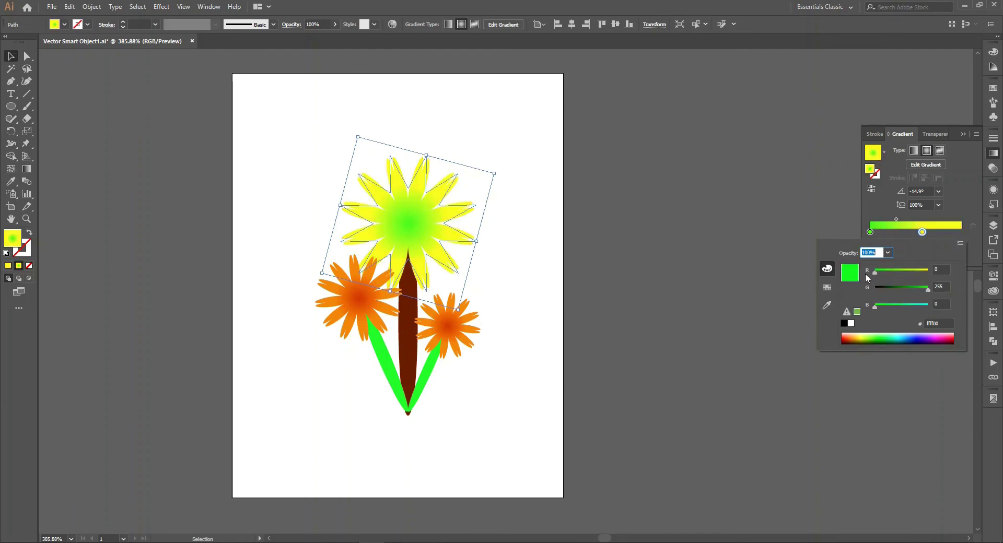
{"action": "left_click_drag", "start_coordinate": [928, 289], "coordinate": [900, 292]}
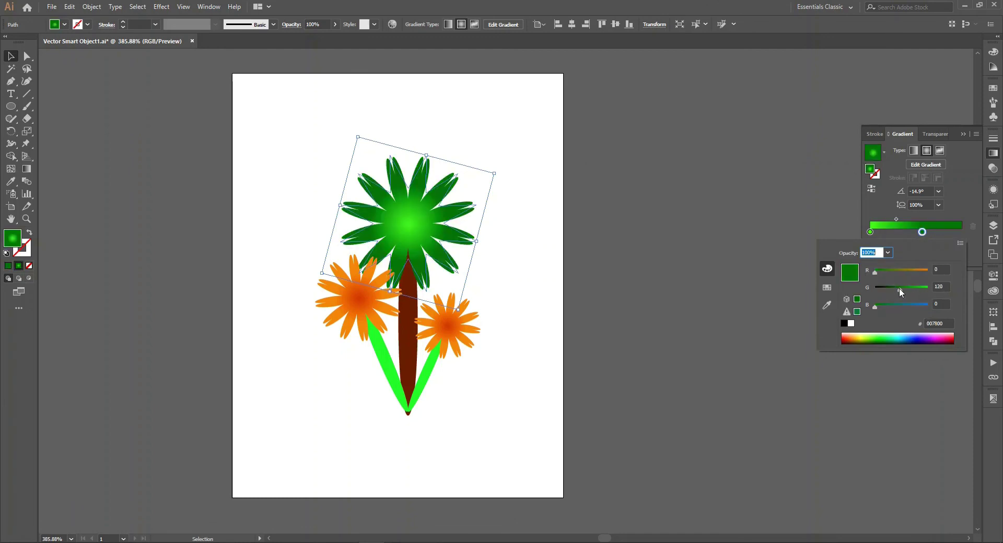
{"action": "key", "text": "Escape"}
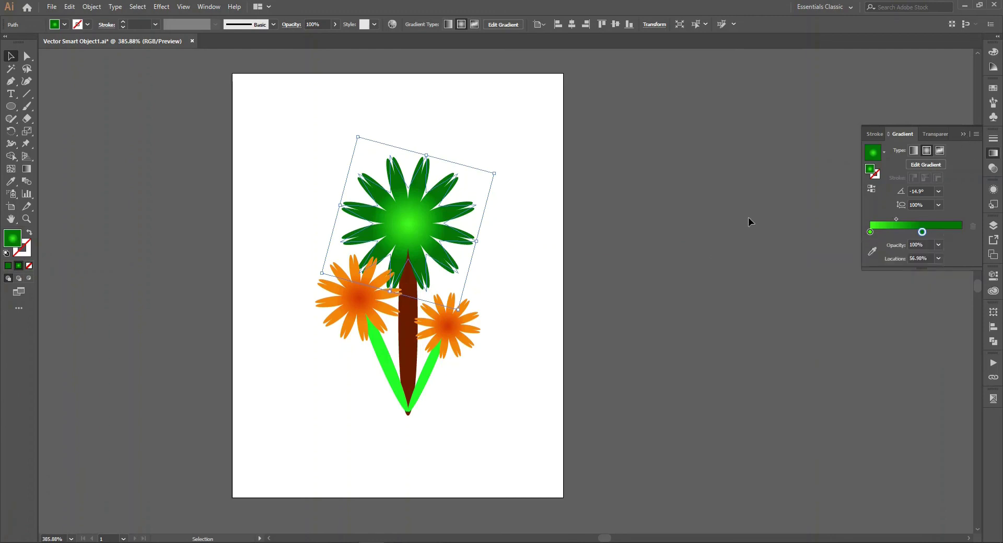
{"action": "left_click", "coordinate": [963, 135]}
{"action": "left_click", "coordinate": [580, 309]}
Move the smallest flower with its stem away from the bouquet to the left side of the brown stem
{"action": "left_click", "coordinate": [451, 328]}
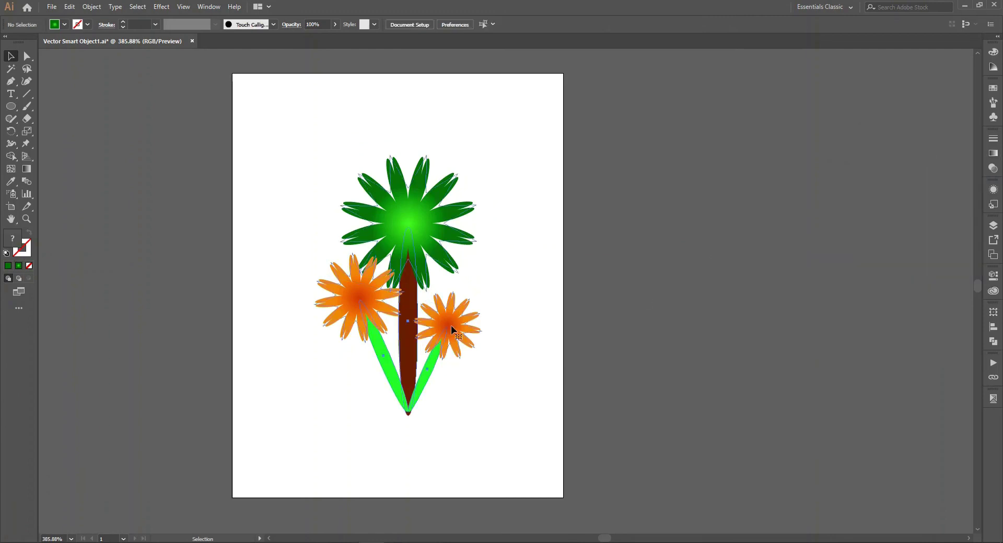
{"action": "left_click", "coordinate": [512, 375]}
{"action": "left_click", "coordinate": [448, 363]}
{"action": "left_click_drag", "start_coordinate": [448, 363], "coordinate": [373, 362]}
Move the medium flower right of the brown stem and add two rotated, enlarged copies of it on either side of the green flower
{"action": "left_click_drag", "start_coordinate": [417, 298], "coordinate": [643, 290]}
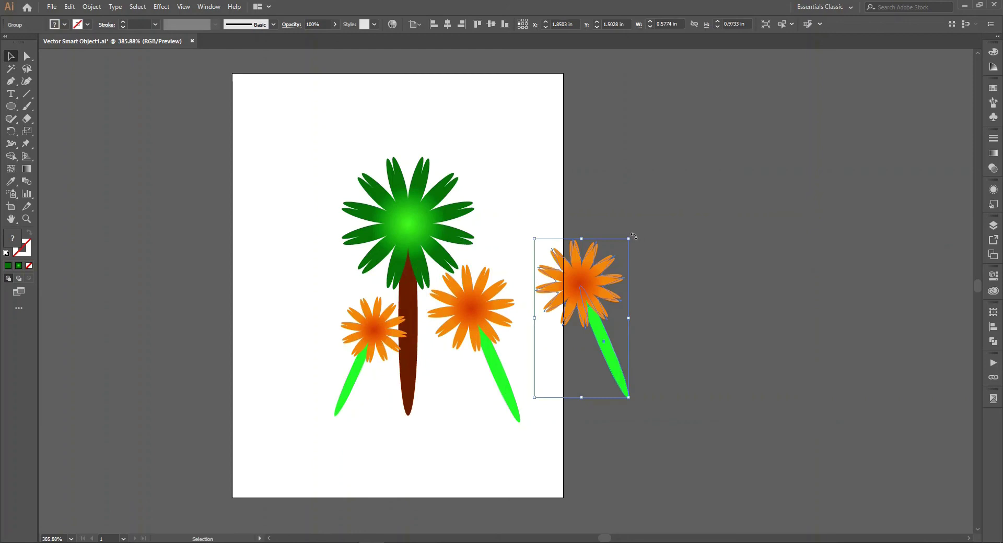
{"action": "left_click_drag", "start_coordinate": [634, 237], "coordinate": [651, 289]}
{"action": "left_click_drag", "start_coordinate": [650, 241], "coordinate": [680, 184]}
{"action": "left_click_drag", "start_coordinate": [638, 261], "coordinate": [320, 286]}
{"action": "left_click", "coordinate": [671, 358]}
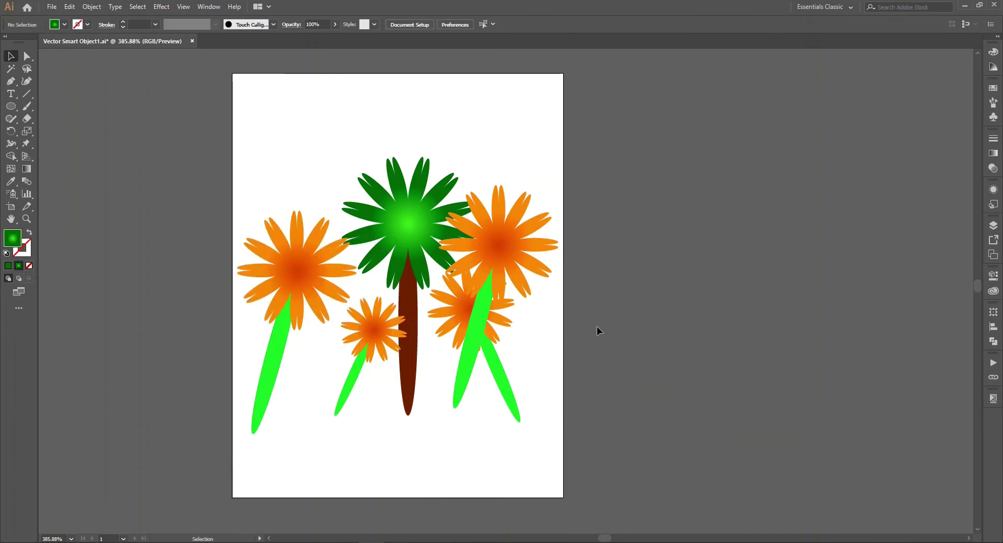
Save the edited Smart Object artwork and switch back to Photoshop
{"action": "key", "text": "ctrl+s"}
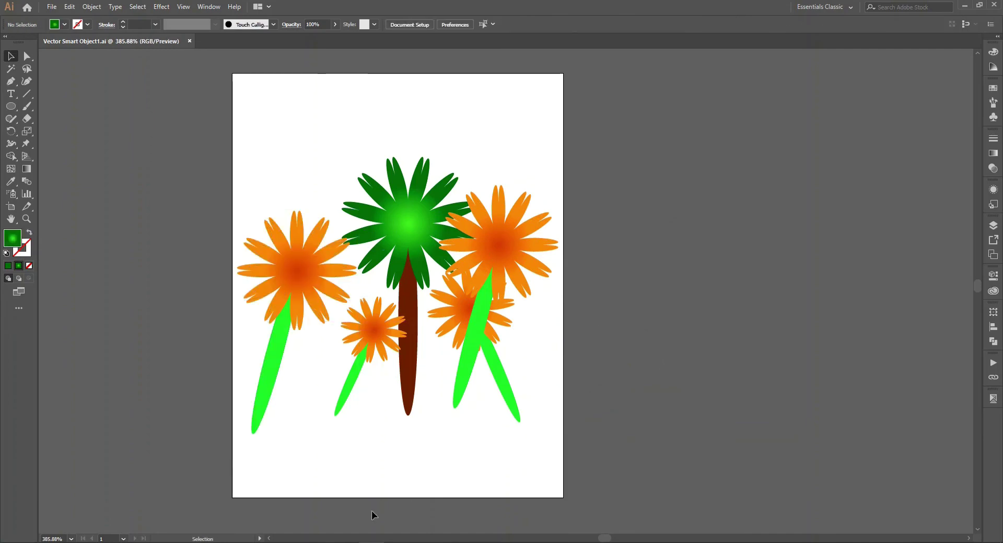
{"action": "key", "text": "alt+Tab"}
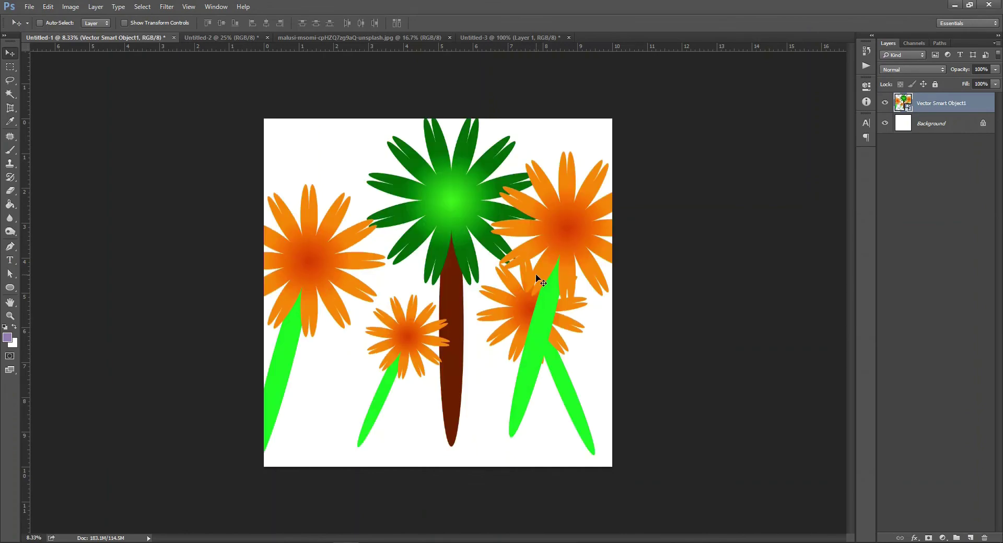
Scale the updated Smart Object layer down to about 487% so all flowers fit inside the canvas
{"action": "key", "text": "ctrl+t"}
{"action": "left_click_drag", "start_coordinate": [644, 124], "coordinate": [602, 149]}
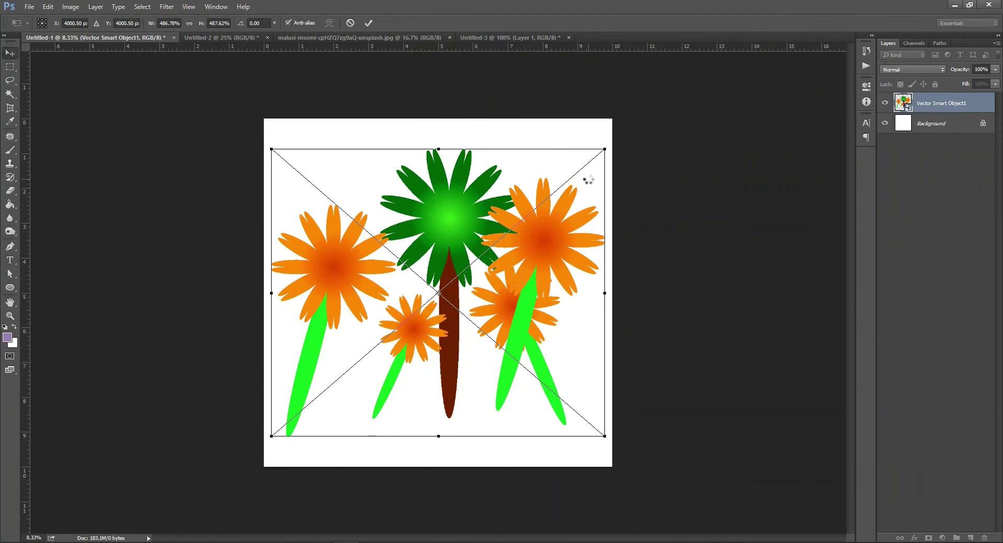
{"action": "key", "text": "Return"}
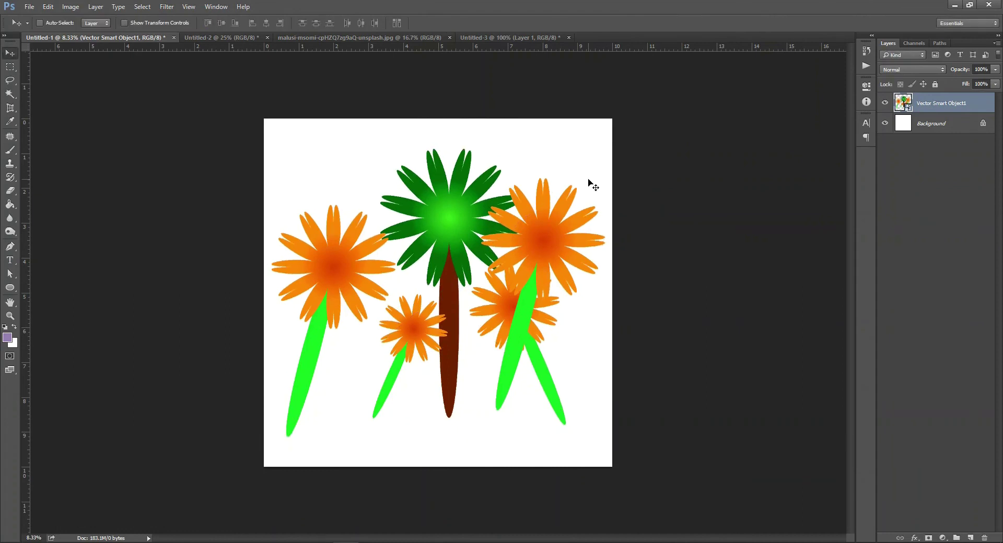